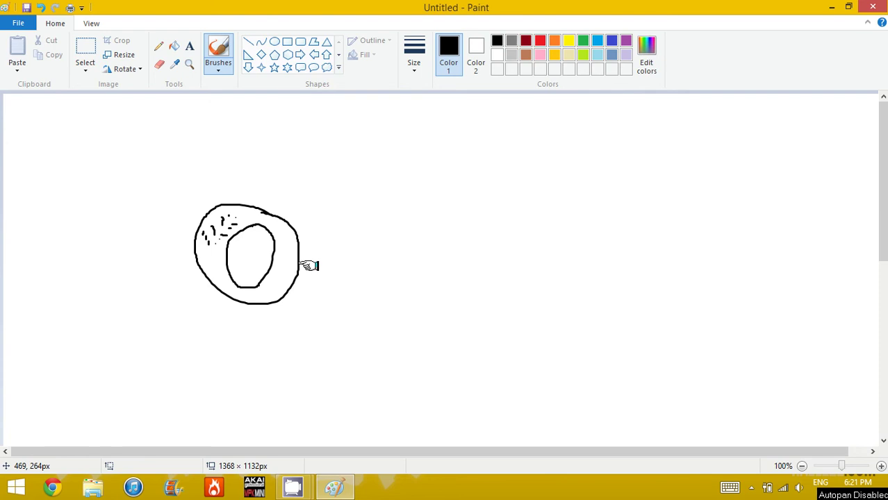
Sketch a larger outline, a second cell with nucleus, and another cell below, then undo those sketches
{"action": "mouse_move", "coordinate": [236, 185]}
{"action": "left_mouse_down"}
{"action": "mouse_move", "coordinate": [371, 300]}
{"action": "mouse_move", "coordinate": [185, 244]}
{"action": "left_mouse_up"}
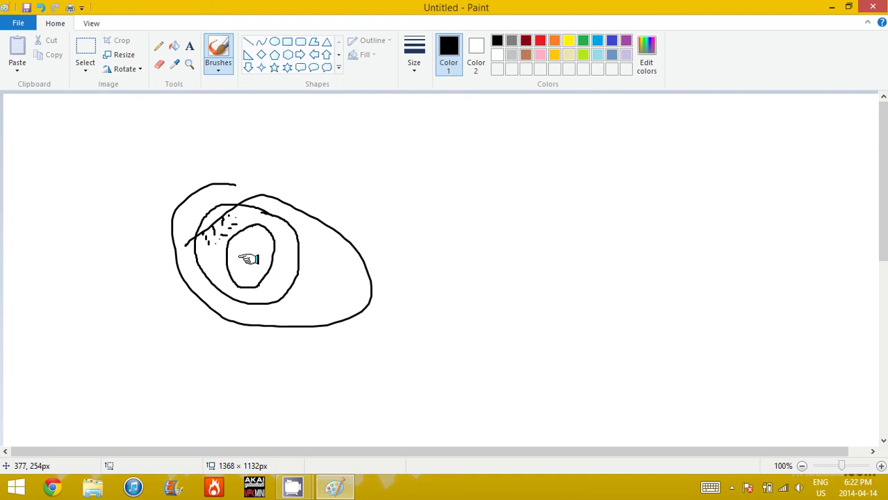
{"action": "left_click_drag", "start_coordinate": [90, 149], "coordinate": [99, 150]}
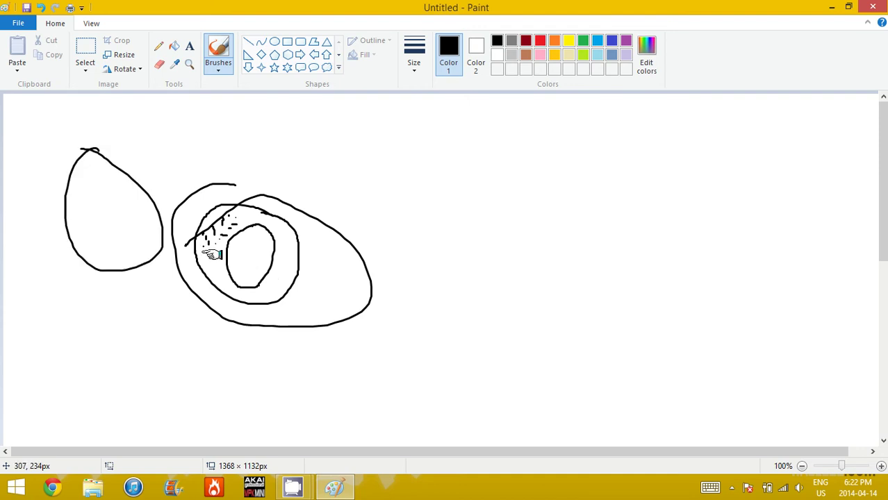
{"action": "mouse_move", "coordinate": [111, 195]}
{"action": "left_mouse_down"}
{"action": "mouse_move", "coordinate": [122, 210]}
{"action": "mouse_move", "coordinate": [110, 195]}
{"action": "left_mouse_up"}
{"action": "mouse_move", "coordinate": [172, 330]}
{"action": "left_mouse_down"}
{"action": "mouse_move", "coordinate": [179, 394]}
{"action": "mouse_move", "coordinate": [162, 326]}
{"action": "left_mouse_up"}
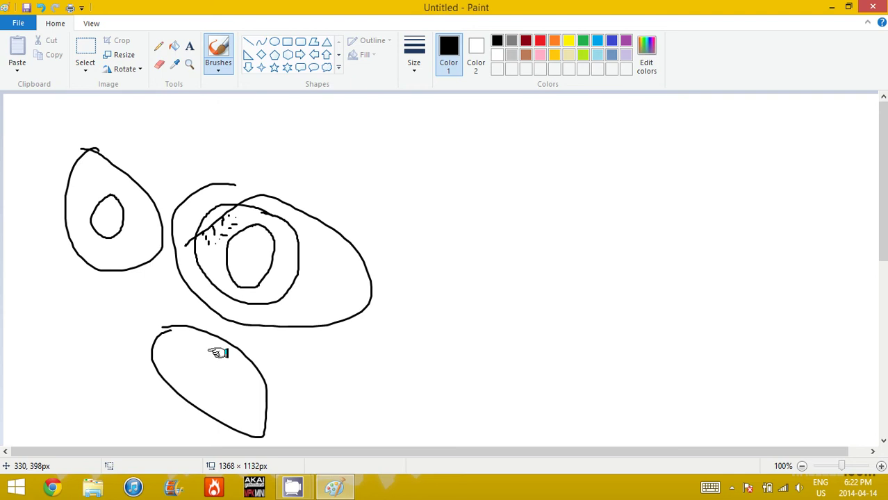
{"action": "key", "text": "ctrl+z"}
{"action": "key", "text": "ctrl+z"}
{"action": "key", "text": "ctrl+z"}
{"action": "key", "text": "ctrl+z"}
{"action": "key", "text": "ctrl+z"}
{"action": "key", "text": "ctrl+z"}
{"action": "key", "text": "ctrl+z"}
{"action": "key", "text": "ctrl+z"}
Undo the remaining strokes so the cell outline, nucleus and small marks disappear
{"action": "key", "text": "ctrl+z"}
{"action": "key", "text": "ctrl+z"}
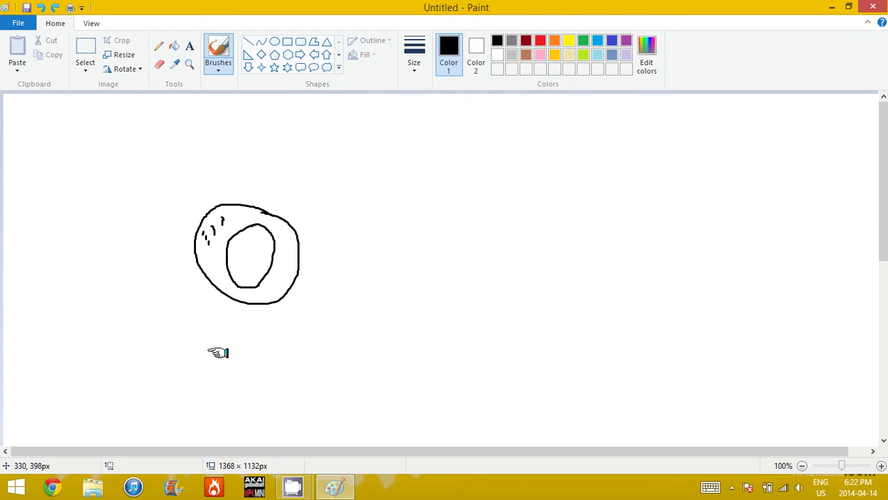
{"action": "key", "text": "ctrl+z"}
{"action": "key", "text": "ctrl+z"}
{"action": "key", "text": "ctrl+z"}
{"action": "key", "text": "ctrl+z"}
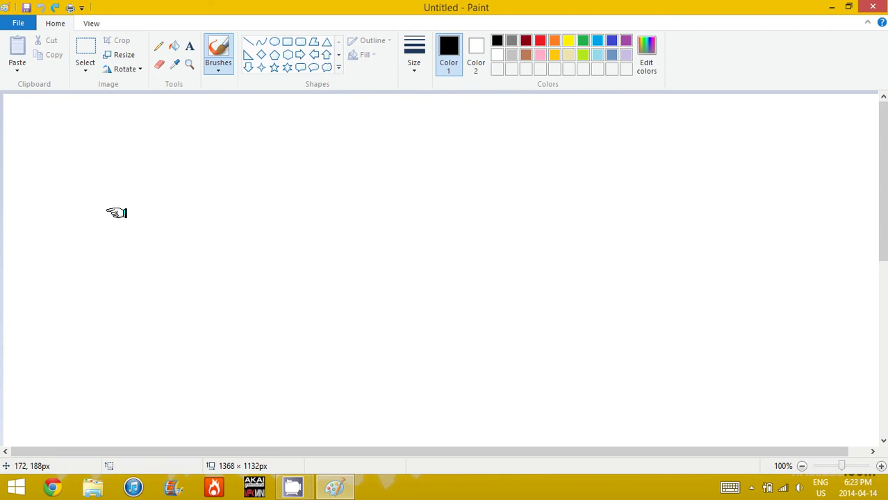
Draw a new cell membrane with chromatin scribbles and small centriole marks inside
{"action": "mouse_move", "coordinate": [116, 207]}
{"action": "left_mouse_down"}
{"action": "mouse_move", "coordinate": [106, 265]}
{"action": "mouse_move", "coordinate": [115, 203]}
{"action": "mouse_move", "coordinate": [110, 230]}
{"action": "mouse_move", "coordinate": [82, 220]}
{"action": "left_mouse_up"}
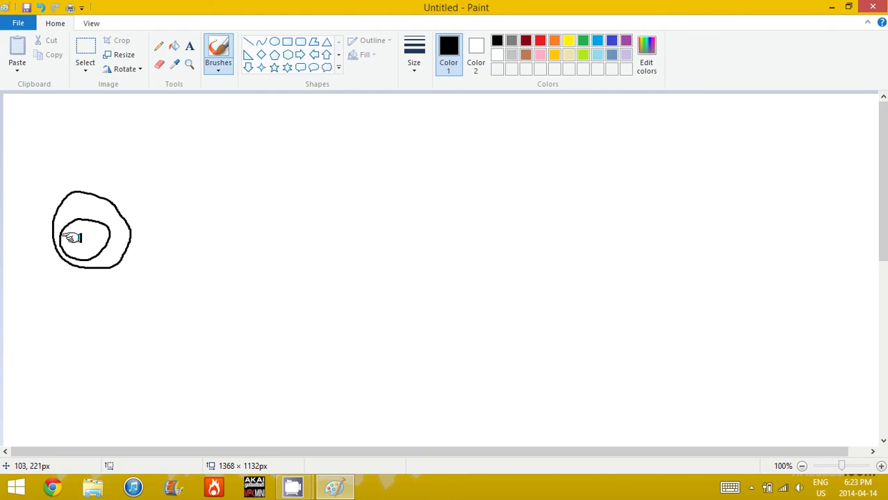
{"action": "mouse_move", "coordinate": [72, 238]}
{"action": "left_mouse_down"}
{"action": "mouse_move", "coordinate": [84, 248]}
{"action": "mouse_move", "coordinate": [97, 234]}
{"action": "left_mouse_up"}
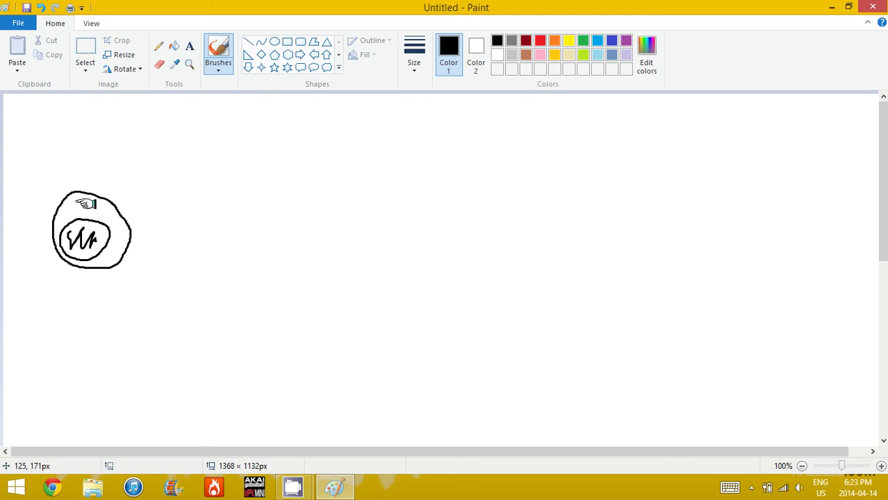
{"action": "left_click_drag", "start_coordinate": [73, 212], "coordinate": [90, 213]}
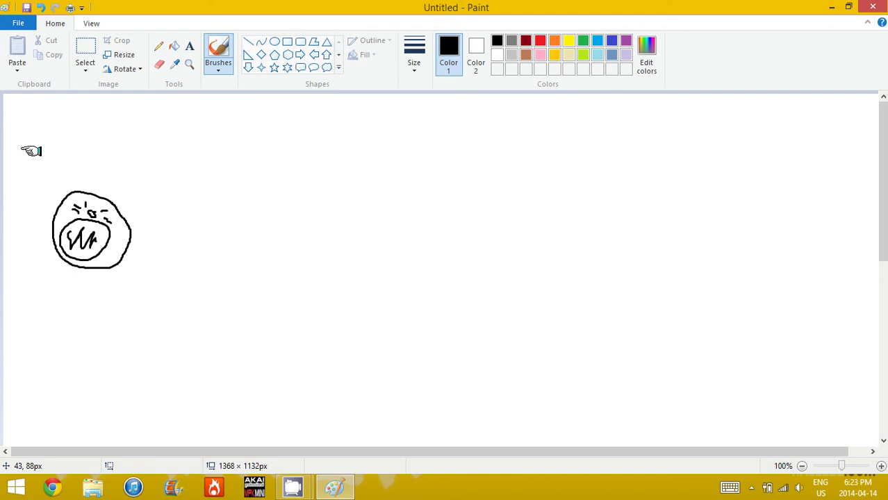
Handwrite the beginning of the 'Interphase' label above the cell
{"action": "mouse_move", "coordinate": [30, 152]}
{"action": "left_mouse_down"}
{"action": "mouse_move", "coordinate": [50, 152]}
{"action": "mouse_move", "coordinate": [40, 174]}
{"action": "left_mouse_up"}
{"action": "left_click_drag", "start_coordinate": [26, 173], "coordinate": [68, 175]}
{"action": "left_click_drag", "start_coordinate": [62, 162], "coordinate": [82, 160]}
{"action": "left_click_drag", "start_coordinate": [78, 171], "coordinate": [117, 174]}
{"action": "mouse_move", "coordinate": [121, 178]}
{"action": "left_mouse_down"}
{"action": "mouse_move", "coordinate": [159, 179]}
{"action": "mouse_move", "coordinate": [178, 196]}
{"action": "left_mouse_up"}
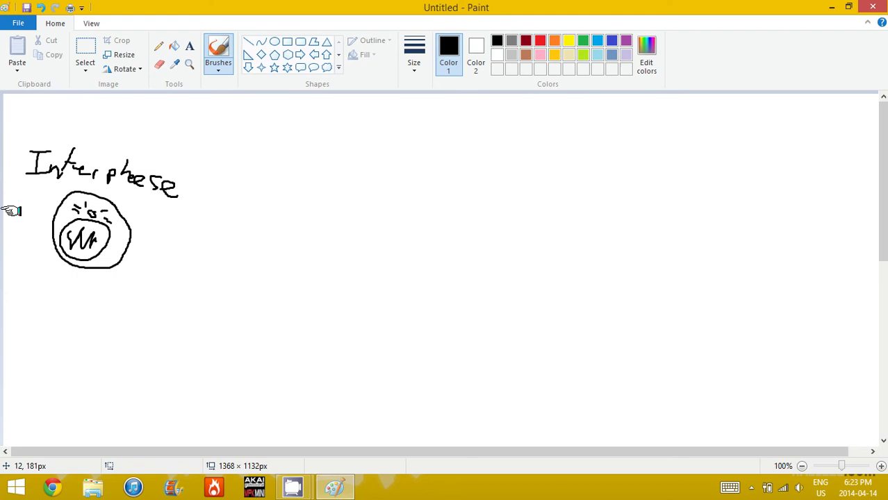
Draw a small circle left of the cell, then undo it
{"action": "mouse_move", "coordinate": [30, 200]}
{"action": "left_mouse_down"}
{"action": "mouse_move", "coordinate": [8, 211]}
{"action": "mouse_move", "coordinate": [21, 212]}
{"action": "left_mouse_up"}
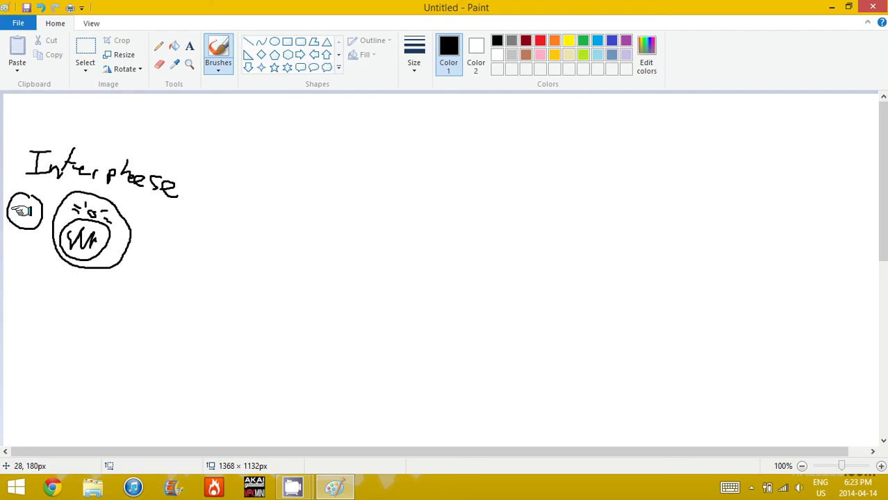
{"action": "key", "text": "ctrl+z"}
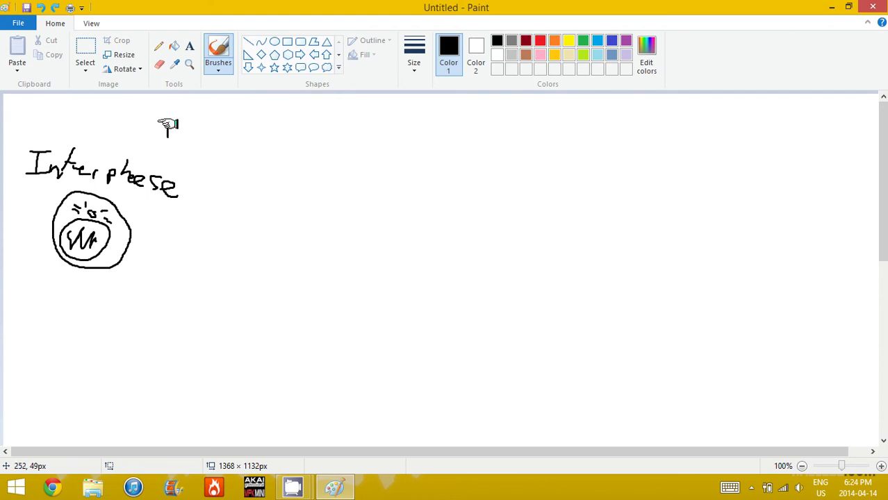
Handwrite the 'Mitosis' heading and draw a tall bracket beside the interphase section
{"action": "left_click_drag", "start_coordinate": [167, 140], "coordinate": [212, 142]}
{"action": "mouse_move", "coordinate": [223, 150]}
{"action": "left_mouse_down"}
{"action": "mouse_move", "coordinate": [227, 135]}
{"action": "mouse_move", "coordinate": [236, 144]}
{"action": "left_mouse_up"}
{"action": "left_click_drag", "start_coordinate": [231, 137], "coordinate": [248, 134]}
{"action": "left_click_drag", "start_coordinate": [270, 137], "coordinate": [319, 155]}
{"action": "left_click", "coordinate": [303, 126]}
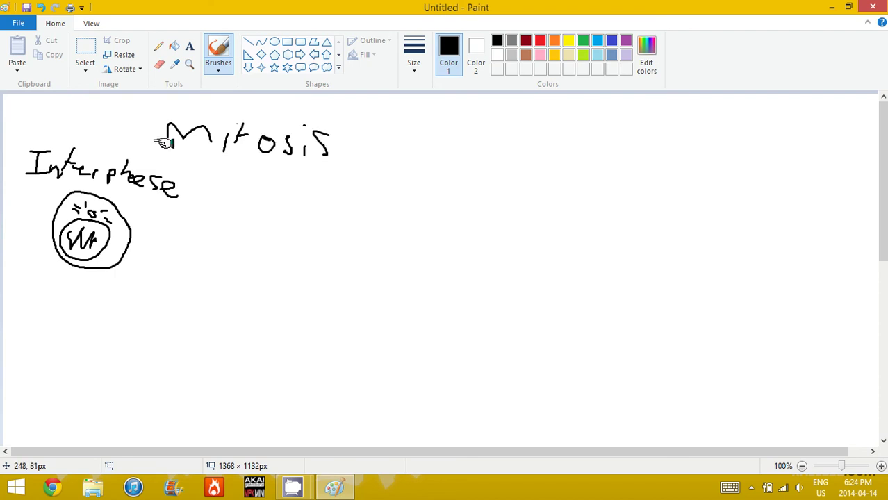
{"action": "mouse_move", "coordinate": [163, 143]}
{"action": "left_mouse_down"}
{"action": "mouse_move", "coordinate": [175, 227]}
{"action": "mouse_move", "coordinate": [159, 267]}
{"action": "left_mouse_up"}
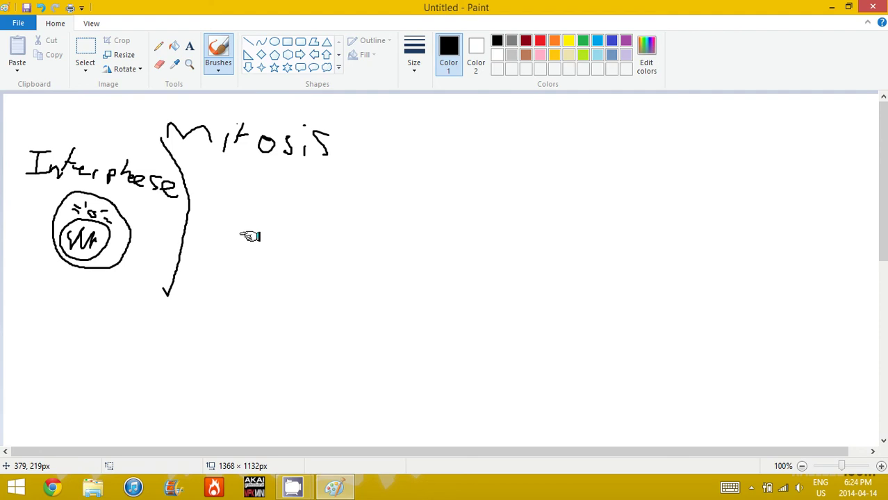
Write the 'Prophase' label to the right of the bracket
{"action": "mouse_move", "coordinate": [197, 184]}
{"action": "left_mouse_down"}
{"action": "mouse_move", "coordinate": [199, 163]}
{"action": "mouse_move", "coordinate": [199, 174]}
{"action": "left_mouse_up"}
{"action": "left_click_drag", "start_coordinate": [211, 184], "coordinate": [242, 179]}
{"action": "mouse_move", "coordinate": [253, 193]}
{"action": "left_mouse_down"}
{"action": "mouse_move", "coordinate": [267, 179]}
{"action": "mouse_move", "coordinate": [259, 189]}
{"action": "left_mouse_up"}
{"action": "mouse_move", "coordinate": [275, 166]}
{"action": "left_mouse_down"}
{"action": "mouse_move", "coordinate": [290, 189]}
{"action": "mouse_move", "coordinate": [319, 191]}
{"action": "left_mouse_up"}
{"action": "left_click_drag", "start_coordinate": [352, 187], "coordinate": [400, 200]}
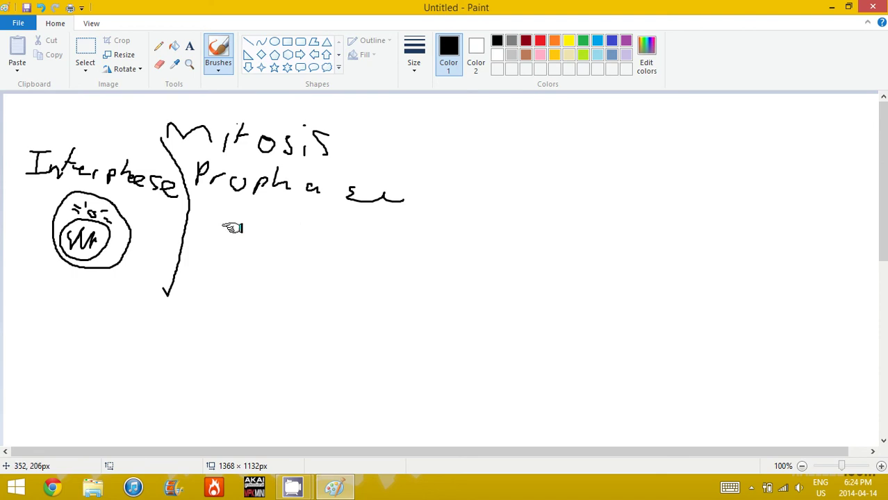
Draw the prophase cell outline, nucleus, a centriole mark and spindle fibres, undoing the unwanted stroke
{"action": "mouse_move", "coordinate": [244, 225]}
{"action": "left_mouse_down"}
{"action": "mouse_move", "coordinate": [335, 278]}
{"action": "mouse_move", "coordinate": [250, 220]}
{"action": "left_mouse_up"}
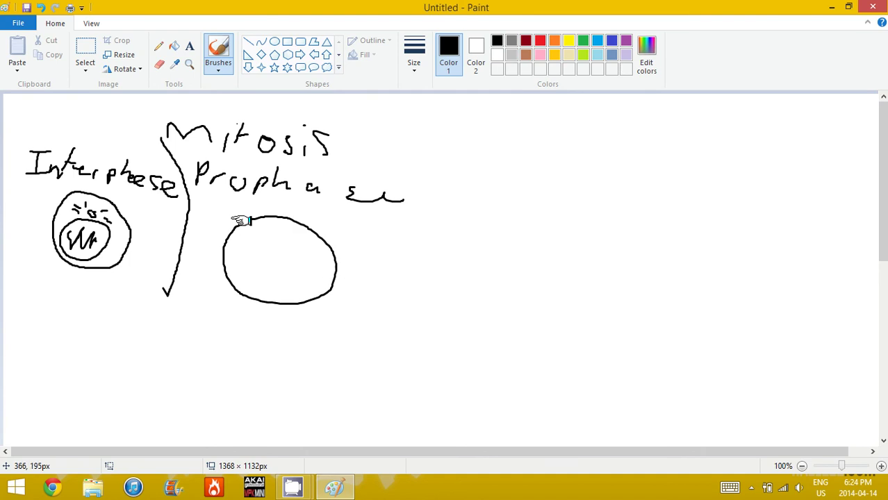
{"action": "mouse_move", "coordinate": [243, 253]}
{"action": "left_mouse_down"}
{"action": "mouse_move", "coordinate": [243, 280]}
{"action": "mouse_move", "coordinate": [256, 265]}
{"action": "mouse_move", "coordinate": [258, 274]}
{"action": "left_mouse_up"}
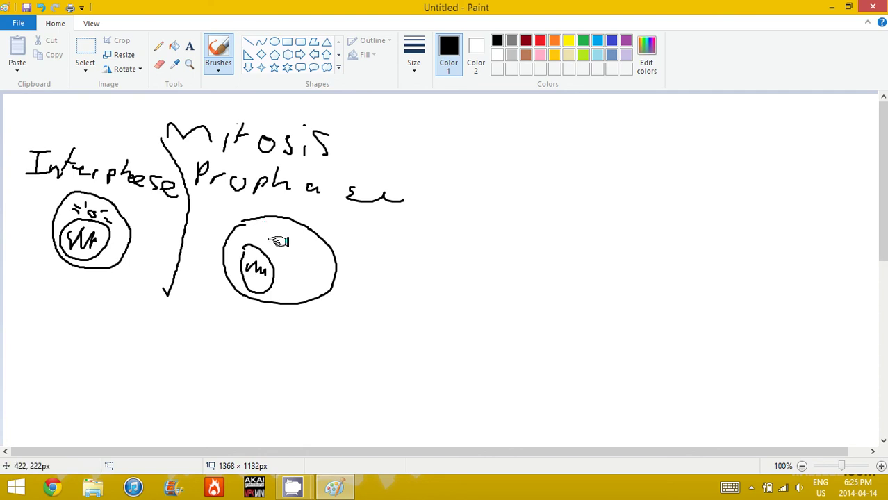
{"action": "mouse_move", "coordinate": [277, 237]}
{"action": "left_mouse_down"}
{"action": "mouse_move", "coordinate": [281, 250]}
{"action": "mouse_move", "coordinate": [271, 231]}
{"action": "left_mouse_up"}
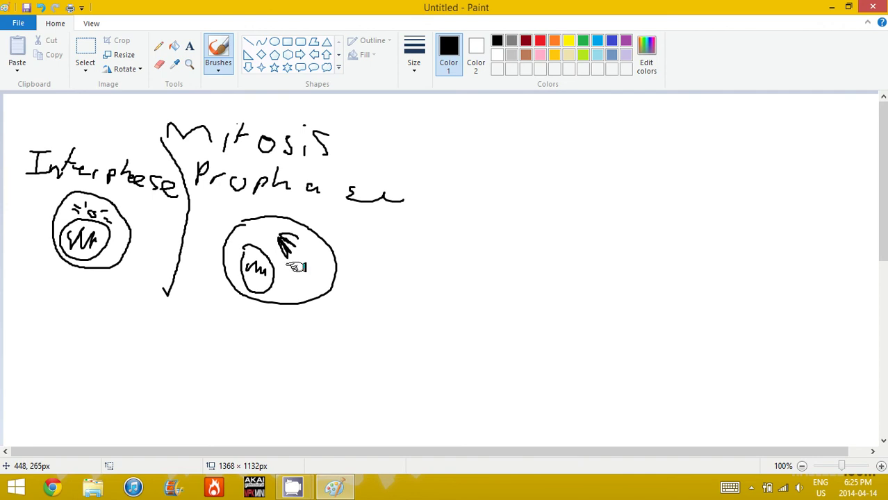
{"action": "left_click_drag", "start_coordinate": [288, 268], "coordinate": [310, 253]}
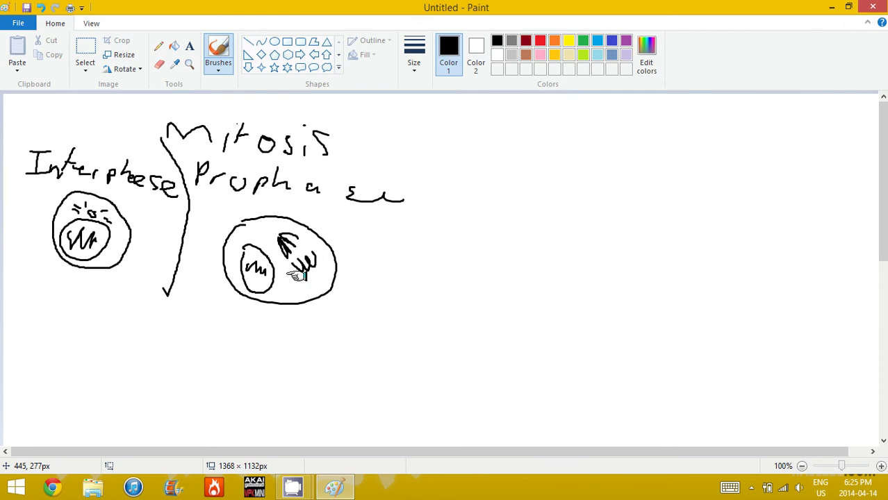
{"action": "mouse_move", "coordinate": [296, 276]}
{"action": "left_mouse_down"}
{"action": "mouse_move", "coordinate": [314, 235]}
{"action": "mouse_move", "coordinate": [296, 235]}
{"action": "left_mouse_up"}
{"action": "key", "text": "ctrl+z"}
Dot granules inside the cell, airbrush dots at its lower right, and add a curve above
{"action": "left_click", "coordinate": [310, 280]}
{"action": "left_click", "coordinate": [318, 279]}
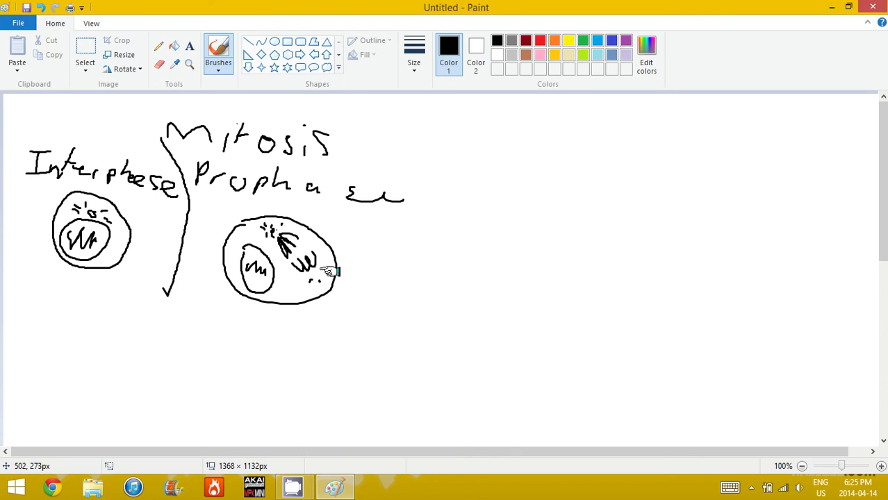
{"action": "left_click", "coordinate": [321, 272]}
{"action": "left_click", "coordinate": [327, 271]}
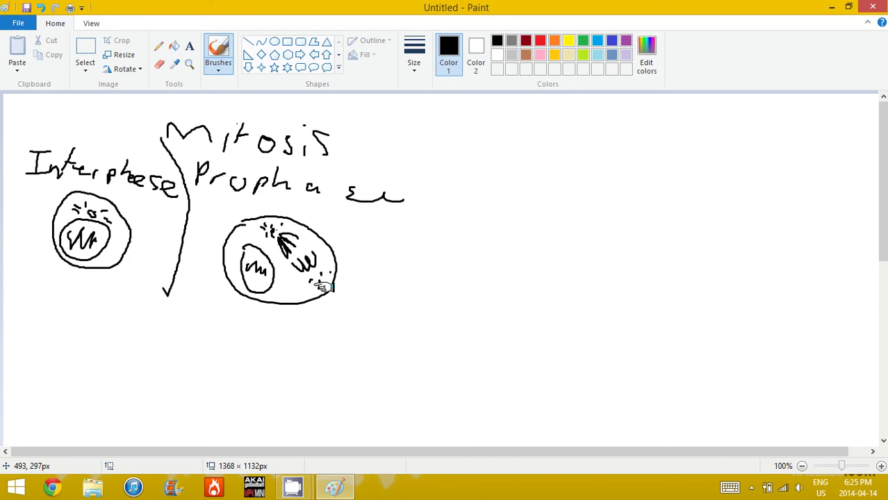
{"action": "left_click_drag", "start_coordinate": [324, 286], "coordinate": [340, 280]}
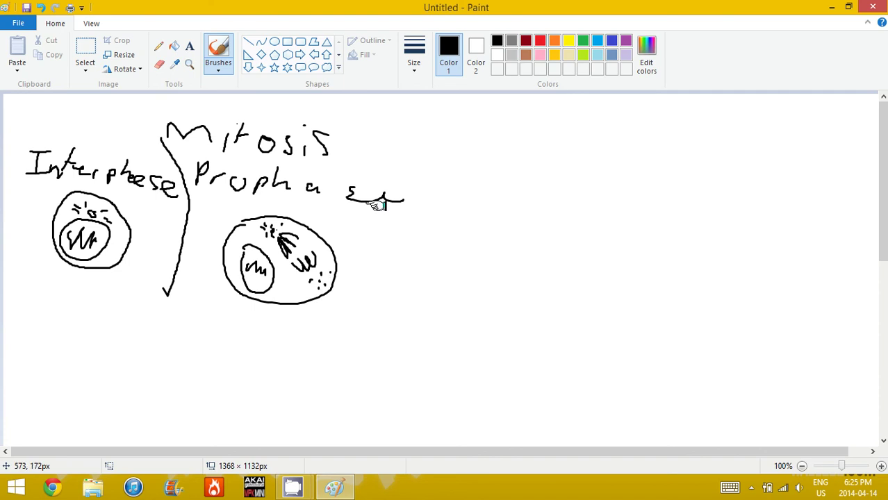
{"action": "mouse_move", "coordinate": [268, 201]}
{"action": "left_mouse_down"}
{"action": "mouse_move", "coordinate": [263, 218]}
{"action": "mouse_move", "coordinate": [303, 236]}
{"action": "left_mouse_up"}
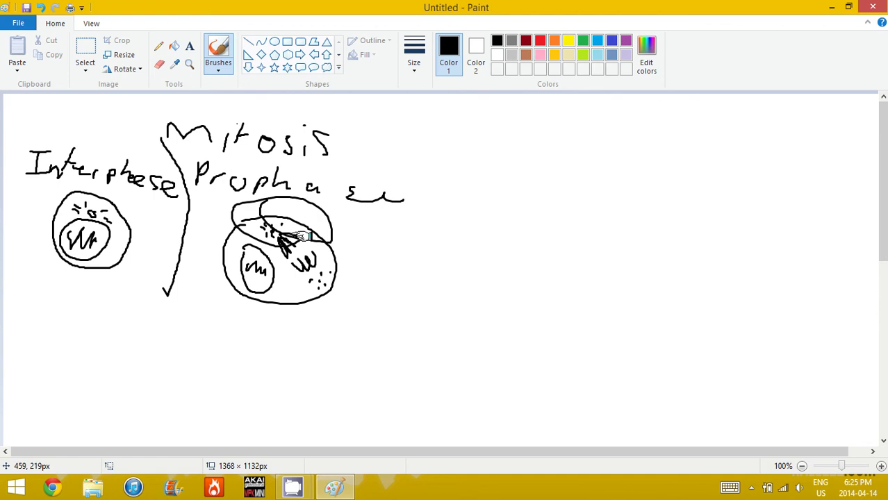
Undo the stray strokes and circle the upper part of the prophase cell in green
{"action": "key", "text": "ctrl+z"}
{"action": "key", "text": "ctrl+z"}
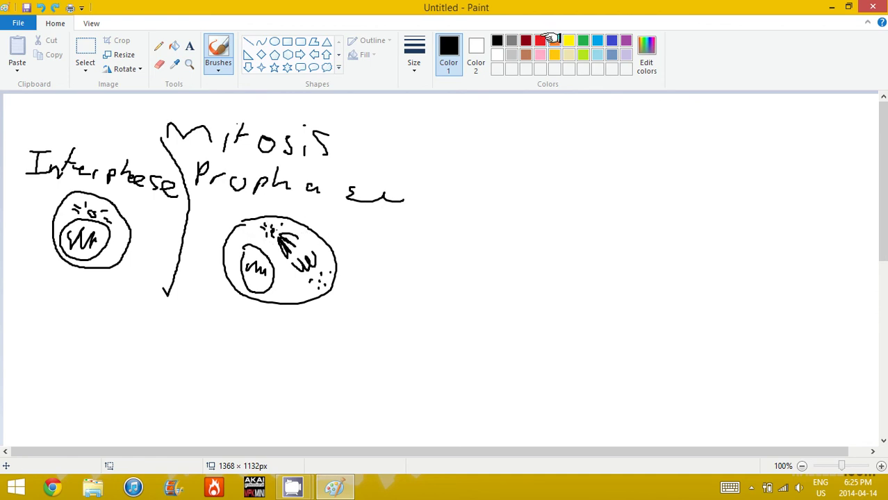
{"action": "left_click", "coordinate": [583, 40]}
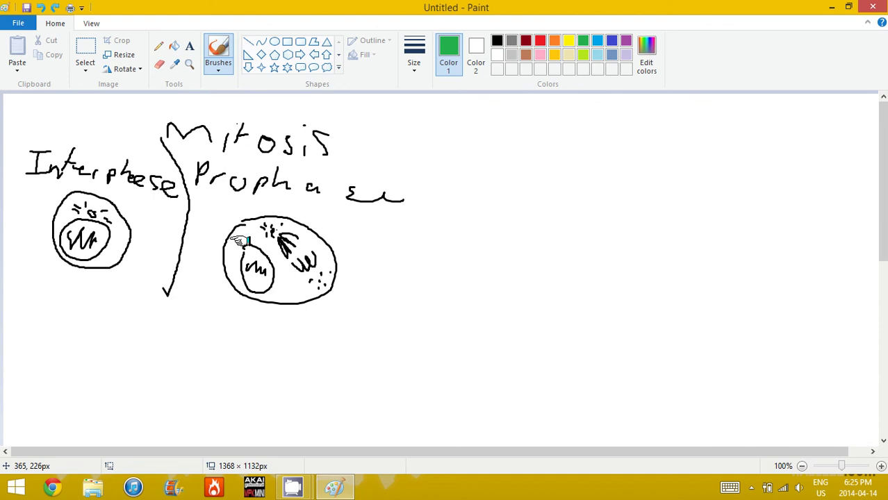
{"action": "left_click_drag", "start_coordinate": [240, 240], "coordinate": [285, 213]}
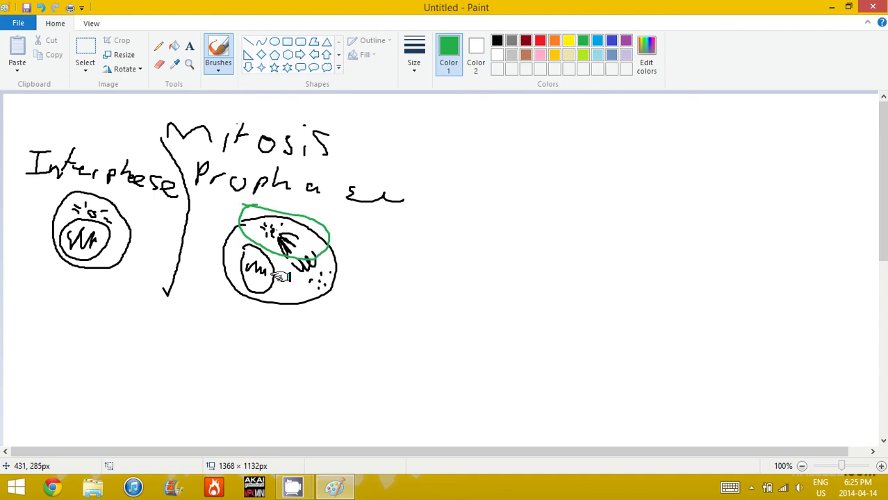
{"action": "left_click_drag", "start_coordinate": [280, 277], "coordinate": [278, 271]}
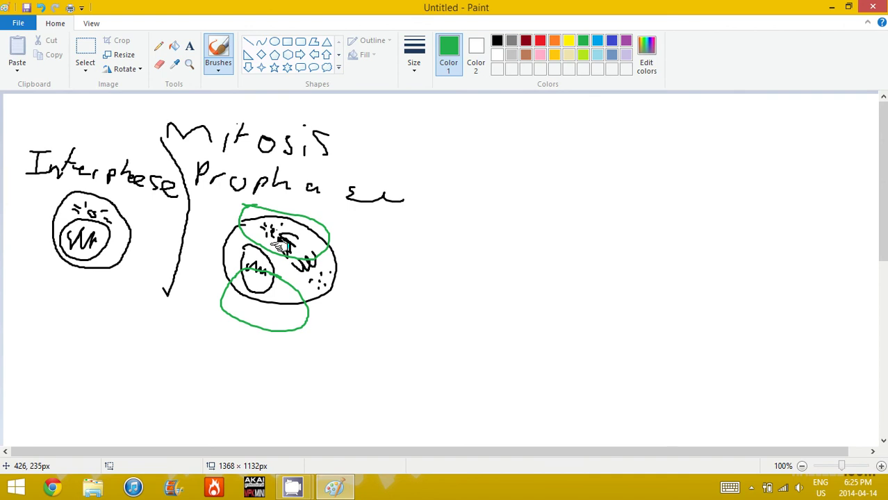
{"action": "key", "text": "ctrl+z"}
{"action": "key", "text": "ctrl+z"}
{"action": "mouse_move", "coordinate": [269, 212]}
{"action": "left_mouse_down"}
{"action": "mouse_move", "coordinate": [342, 303]}
{"action": "mouse_move", "coordinate": [312, 250]}
{"action": "left_mouse_up"}
Add a small green N above the cell, a hook below it, and loop the chromosome
{"action": "left_click_drag", "start_coordinate": [227, 208], "coordinate": [250, 200]}
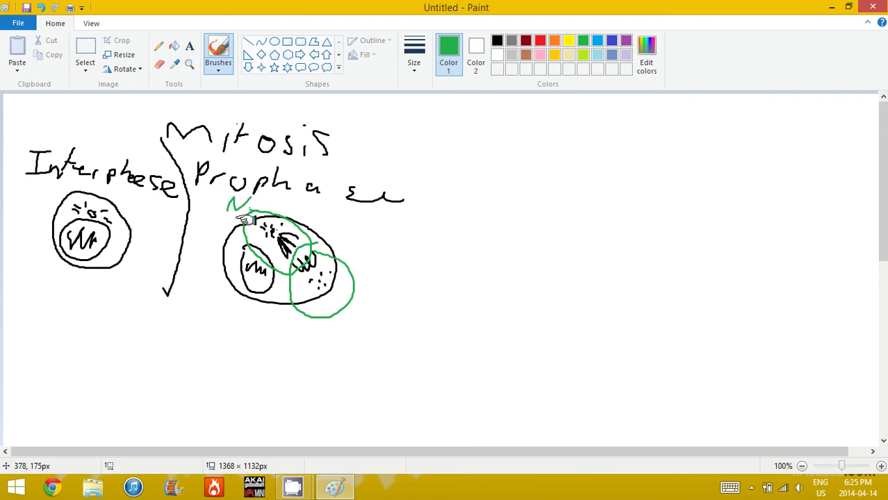
{"action": "mouse_move", "coordinate": [262, 305]}
{"action": "left_mouse_down"}
{"action": "mouse_move", "coordinate": [250, 326]}
{"action": "mouse_move", "coordinate": [257, 328]}
{"action": "left_mouse_up"}
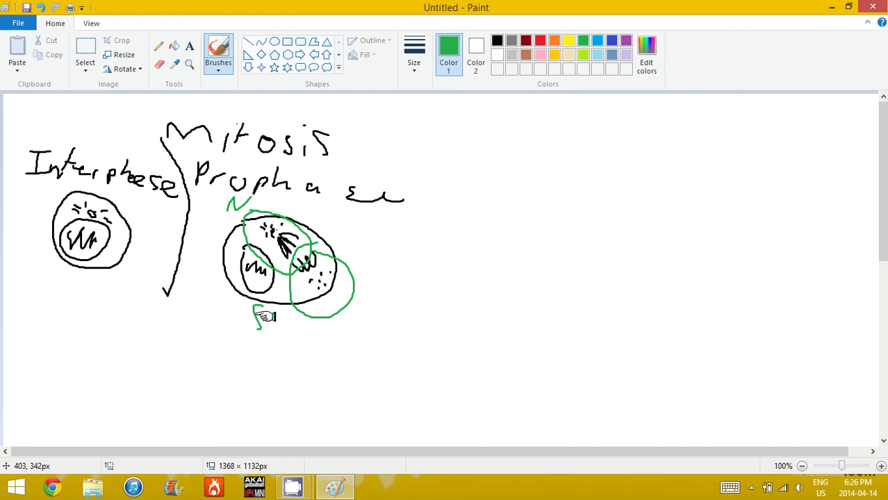
{"action": "key", "text": "ctrl+z"}
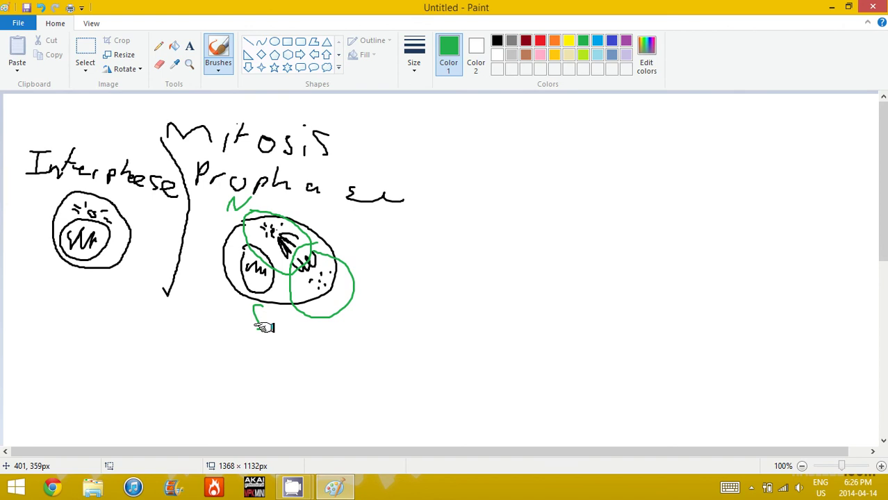
{"action": "left_click_drag", "start_coordinate": [254, 317], "coordinate": [259, 323]}
{"action": "key", "text": "ctrl+z"}
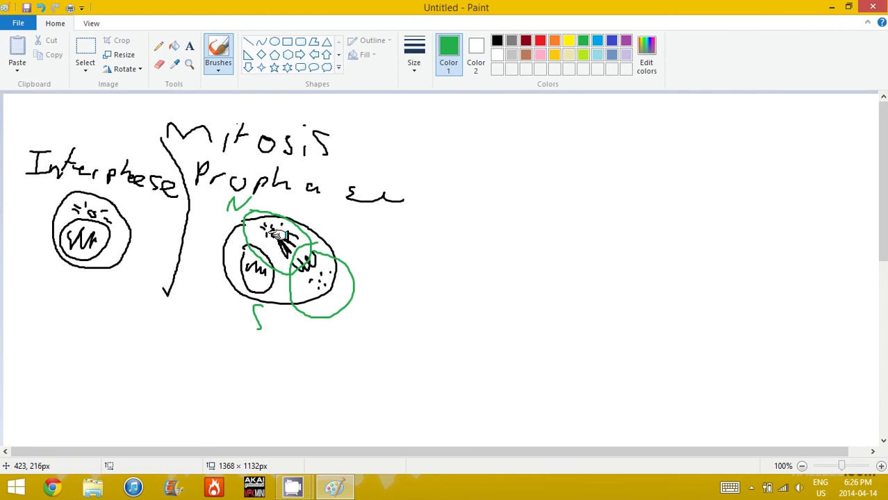
{"action": "mouse_move", "coordinate": [292, 243]}
{"action": "left_mouse_down"}
{"action": "mouse_move", "coordinate": [309, 251]}
{"action": "mouse_move", "coordinate": [273, 219]}
{"action": "left_mouse_up"}
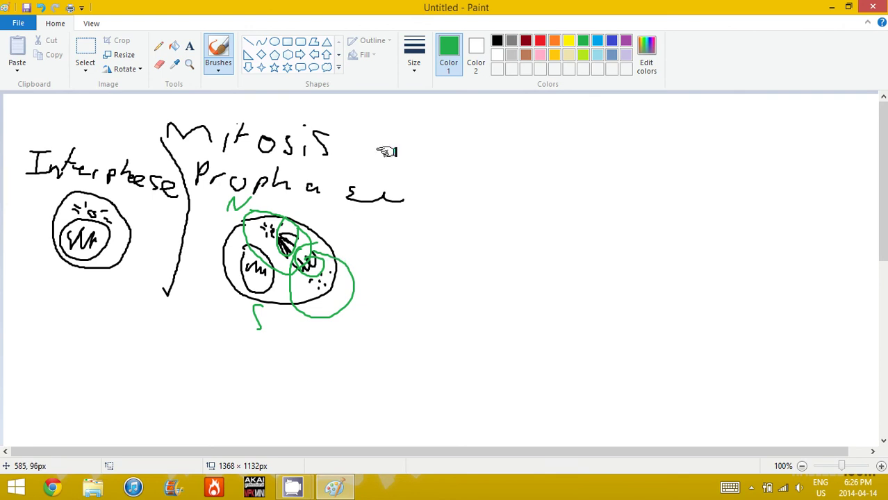
Remove the stray green mark, then in black write 'Metaphase' and draw an empty round cell below
{"action": "mouse_move", "coordinate": [423, 194]}
{"action": "left_mouse_down"}
{"action": "mouse_move", "coordinate": [436, 157]}
{"action": "mouse_move", "coordinate": [457, 156]}
{"action": "left_mouse_up"}
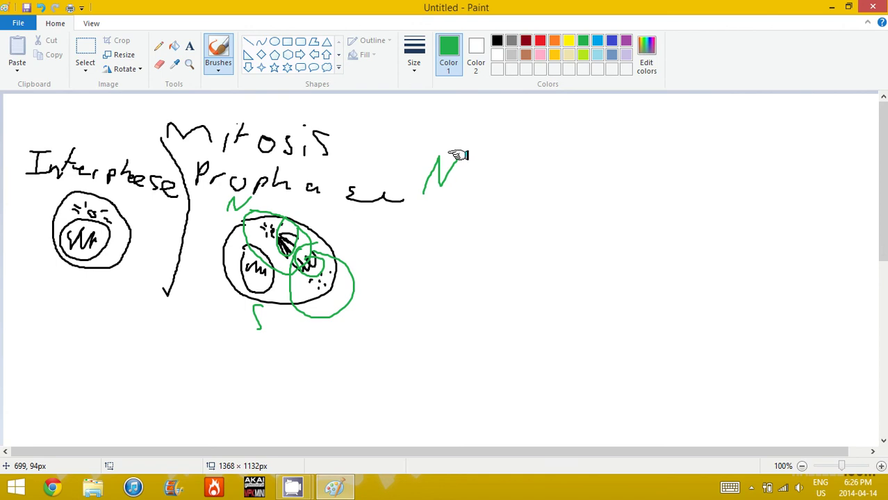
{"action": "key", "text": "ctrl+z"}
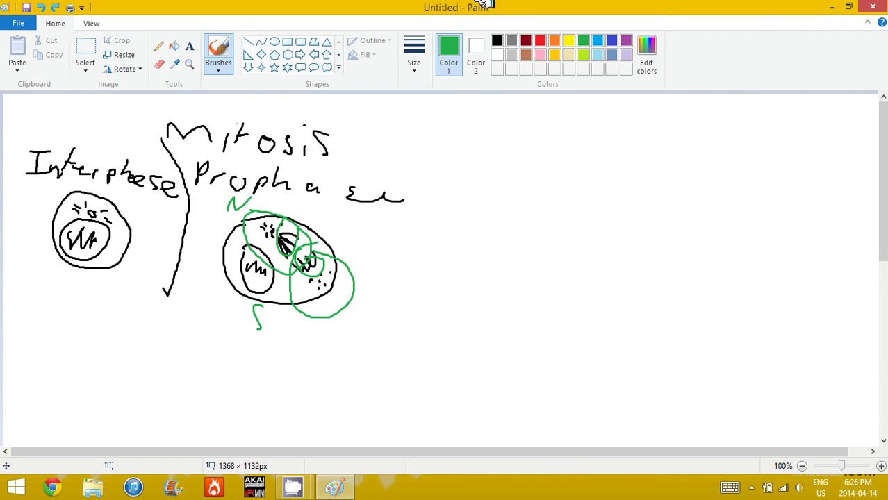
{"action": "left_click", "coordinate": [497, 41]}
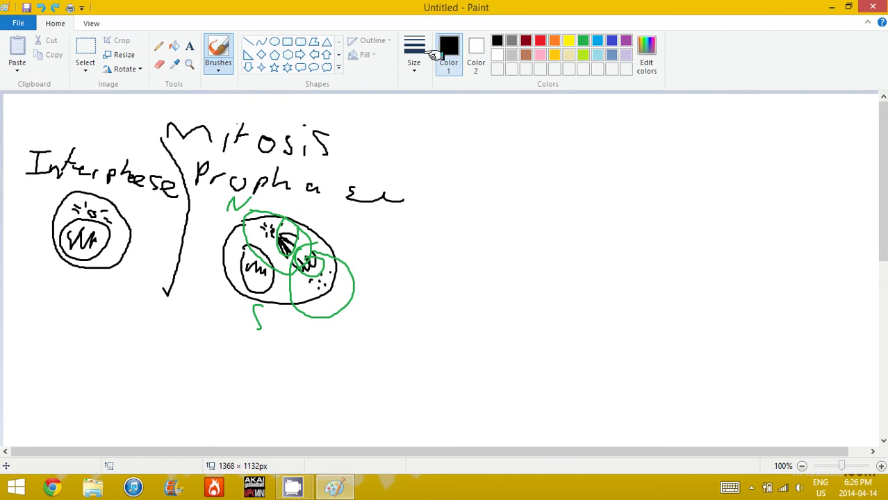
{"action": "mouse_move", "coordinate": [447, 178]}
{"action": "left_mouse_down"}
{"action": "mouse_move", "coordinate": [448, 147]}
{"action": "mouse_move", "coordinate": [520, 182]}
{"action": "mouse_move", "coordinate": [548, 172]}
{"action": "mouse_move", "coordinate": [589, 185]}
{"action": "left_mouse_up"}
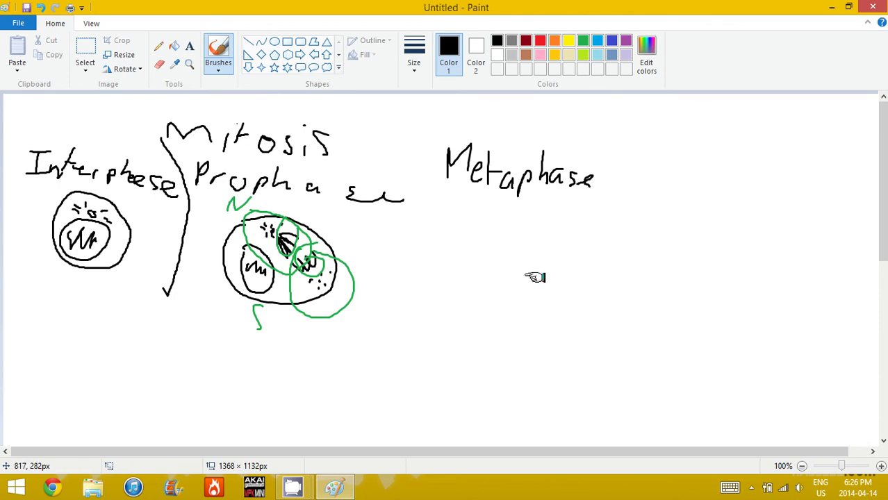
{"action": "mouse_move", "coordinate": [491, 228]}
{"action": "left_mouse_down"}
{"action": "mouse_move", "coordinate": [525, 297]}
{"action": "mouse_move", "coordinate": [491, 224]}
{"action": "left_mouse_up"}
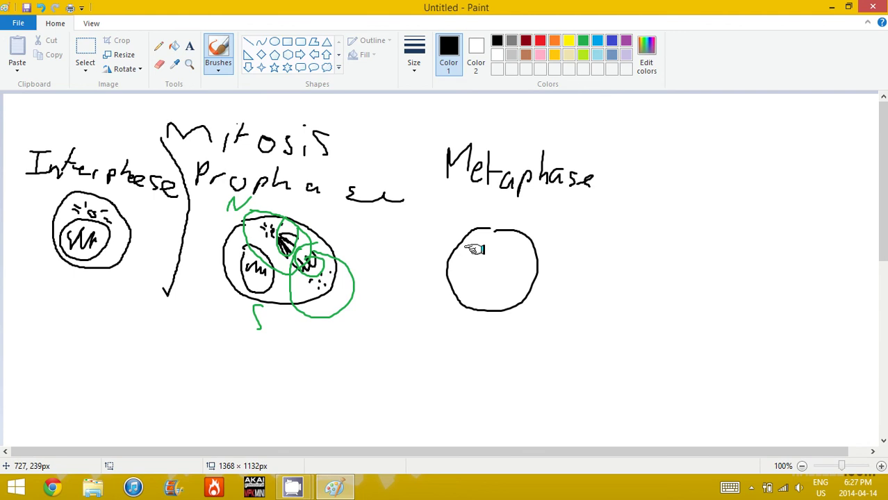
Draw spindle fibres from both poles of the metaphase cell and X chromosomes along its centre
{"action": "mouse_move", "coordinate": [492, 244]}
{"action": "left_mouse_down"}
{"action": "mouse_move", "coordinate": [460, 274]}
{"action": "mouse_move", "coordinate": [479, 264]}
{"action": "mouse_move", "coordinate": [534, 277]}
{"action": "left_mouse_up"}
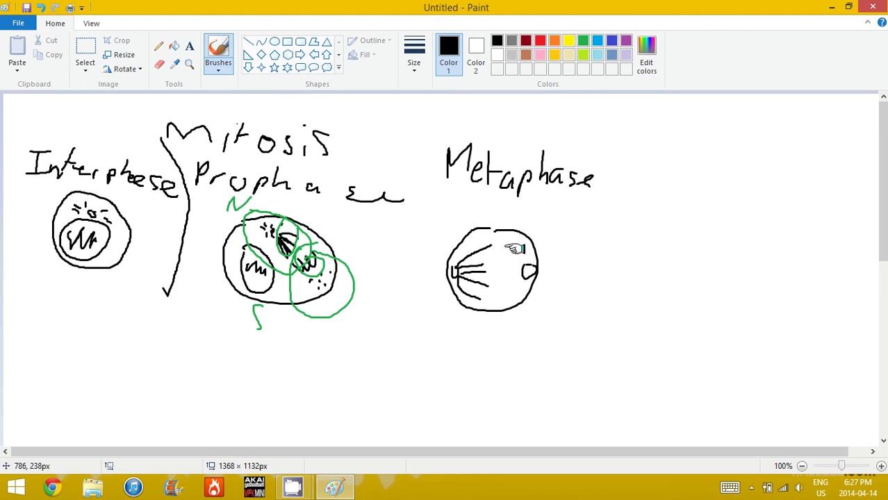
{"action": "left_click_drag", "start_coordinate": [514, 248], "coordinate": [514, 284]}
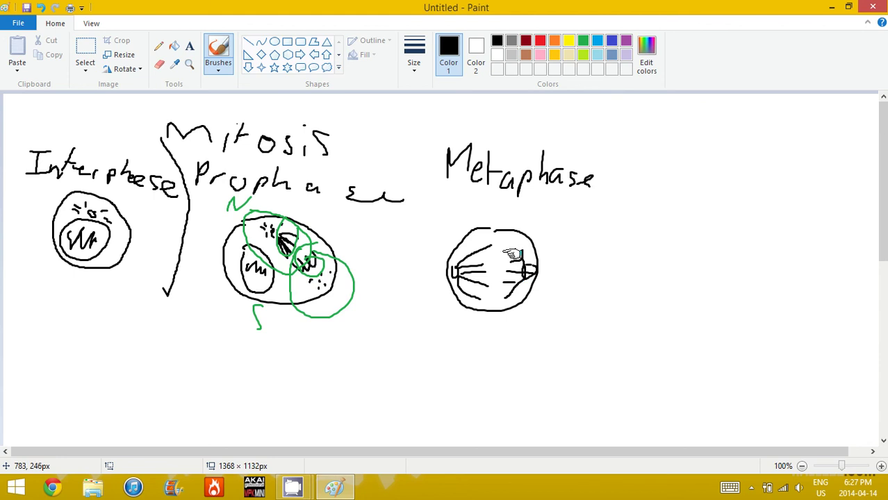
{"action": "left_click_drag", "start_coordinate": [517, 262], "coordinate": [511, 244]}
{"action": "left_click_drag", "start_coordinate": [491, 241], "coordinate": [501, 249]}
{"action": "mouse_move", "coordinate": [501, 241]}
{"action": "left_mouse_down"}
{"action": "mouse_move", "coordinate": [491, 249]}
{"action": "mouse_move", "coordinate": [501, 264]}
{"action": "left_mouse_up"}
{"action": "mouse_move", "coordinate": [500, 256]}
{"action": "left_mouse_down"}
{"action": "mouse_move", "coordinate": [490, 265]}
{"action": "mouse_move", "coordinate": [501, 287]}
{"action": "mouse_move", "coordinate": [490, 288]}
{"action": "mouse_move", "coordinate": [516, 301]}
{"action": "left_mouse_up"}
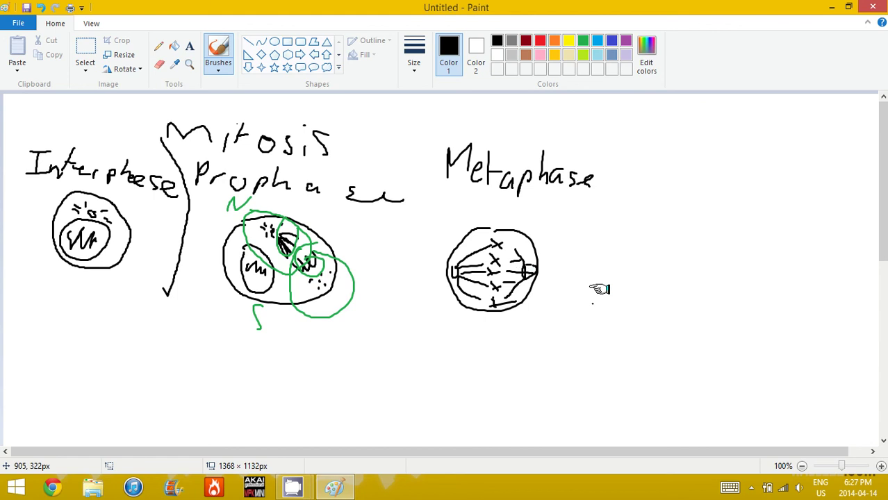
{"action": "left_click_drag", "start_coordinate": [881, 213], "coordinate": [880, 285]}
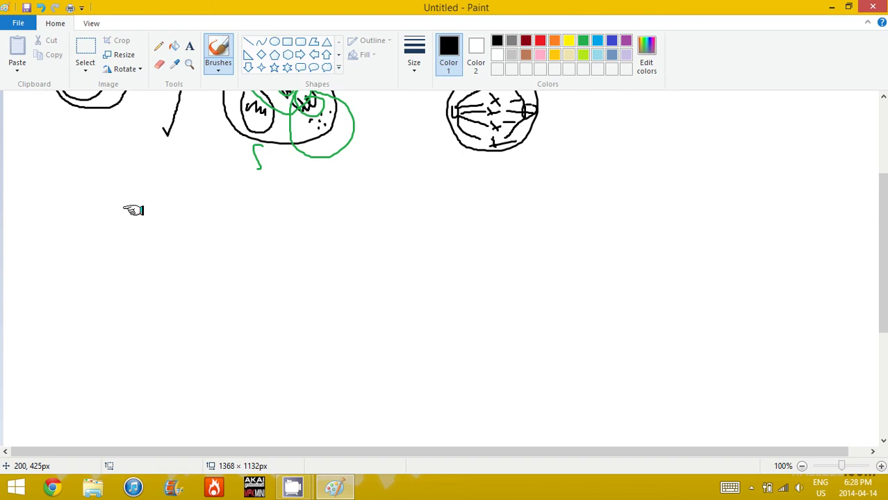
Handwrite the 'Anaphase' label below the earlier drawings
{"action": "mouse_move", "coordinate": [41, 200]}
{"action": "left_mouse_down"}
{"action": "mouse_move", "coordinate": [61, 162]}
{"action": "mouse_move", "coordinate": [82, 200]}
{"action": "left_mouse_up"}
{"action": "left_click_drag", "start_coordinate": [48, 184], "coordinate": [78, 182]}
{"action": "left_click_drag", "start_coordinate": [87, 198], "coordinate": [135, 198]}
{"action": "mouse_move", "coordinate": [150, 185]}
{"action": "left_mouse_down"}
{"action": "mouse_move", "coordinate": [159, 188]}
{"action": "mouse_move", "coordinate": [148, 195]}
{"action": "left_mouse_up"}
{"action": "left_click_drag", "start_coordinate": [167, 174], "coordinate": [165, 200]}
{"action": "left_click_drag", "start_coordinate": [166, 191], "coordinate": [212, 201]}
{"action": "mouse_move", "coordinate": [233, 188]}
{"action": "left_mouse_down"}
{"action": "mouse_move", "coordinate": [255, 199]}
{"action": "mouse_move", "coordinate": [254, 213]}
{"action": "left_mouse_up"}
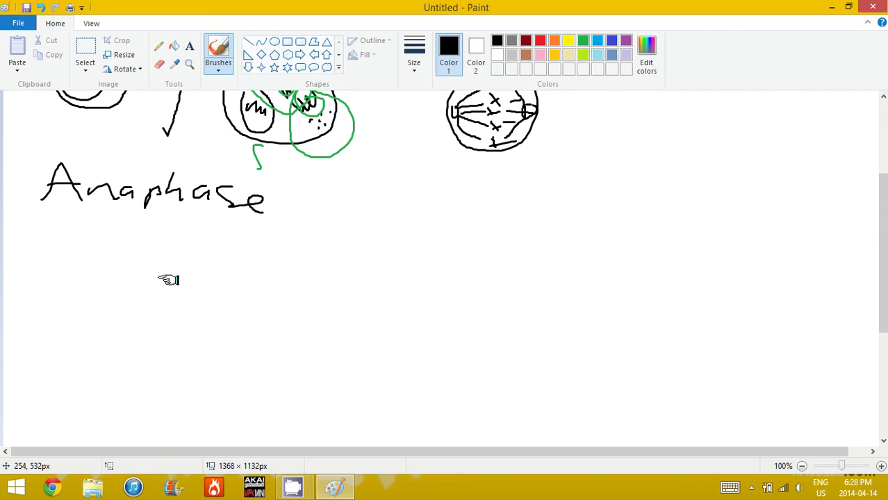
Draw the elongated anaphase cell with spindle fibres and chromosomes pulled toward each end
{"action": "mouse_move", "coordinate": [120, 264]}
{"action": "left_mouse_down"}
{"action": "mouse_move", "coordinate": [59, 271]}
{"action": "mouse_move", "coordinate": [120, 353]}
{"action": "mouse_move", "coordinate": [148, 264]}
{"action": "mouse_move", "coordinate": [118, 264]}
{"action": "left_mouse_up"}
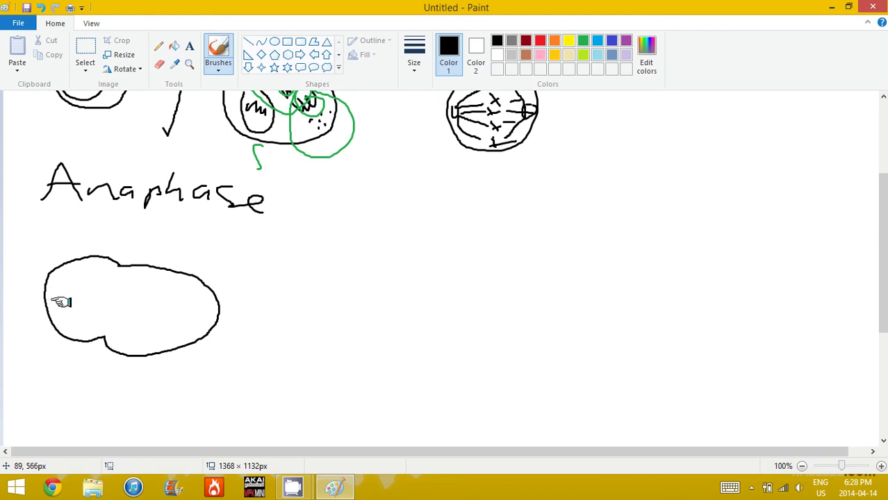
{"action": "mouse_move", "coordinate": [84, 273]}
{"action": "left_mouse_down"}
{"action": "mouse_move", "coordinate": [55, 317]}
{"action": "mouse_move", "coordinate": [44, 291]}
{"action": "mouse_move", "coordinate": [82, 284]}
{"action": "left_mouse_up"}
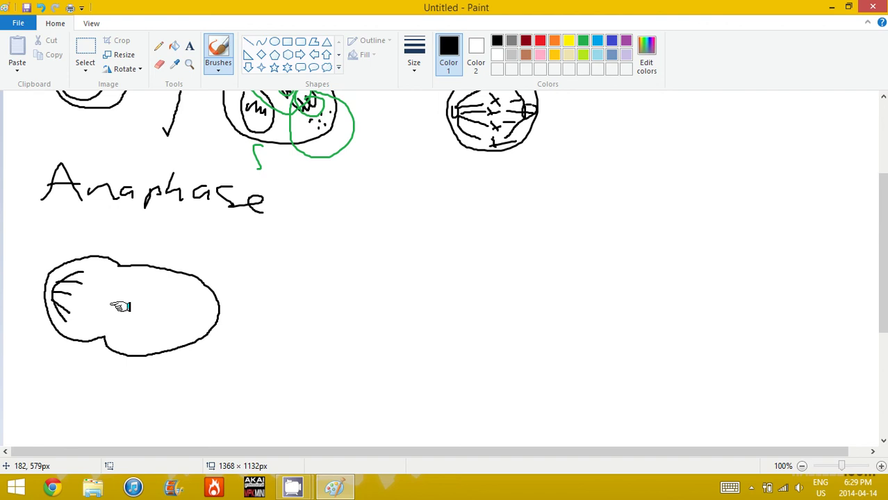
{"action": "mouse_move", "coordinate": [91, 270]}
{"action": "left_mouse_down"}
{"action": "mouse_move", "coordinate": [64, 293]}
{"action": "mouse_move", "coordinate": [90, 331]}
{"action": "left_mouse_up"}
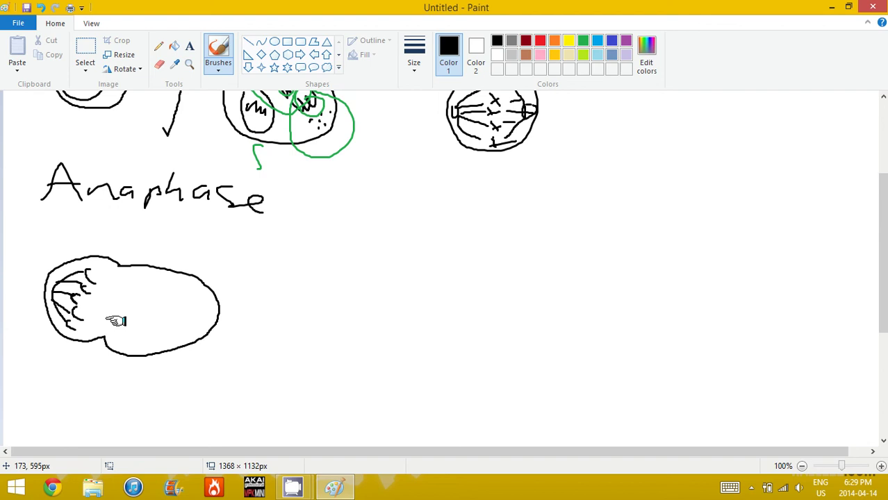
{"action": "left_click_drag", "start_coordinate": [149, 283], "coordinate": [150, 292]}
{"action": "left_click_drag", "start_coordinate": [149, 299], "coordinate": [147, 325]}
{"action": "mouse_move", "coordinate": [140, 332]}
{"action": "left_mouse_down"}
{"action": "mouse_move", "coordinate": [207, 284]}
{"action": "mouse_move", "coordinate": [175, 301]}
{"action": "mouse_move", "coordinate": [202, 301]}
{"action": "left_mouse_up"}
{"action": "left_click_drag", "start_coordinate": [164, 322], "coordinate": [201, 317]}
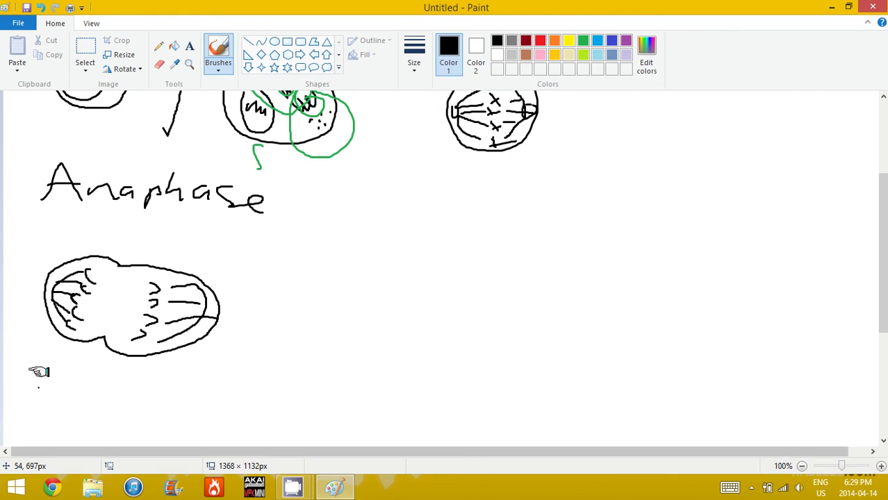
Loop red around the left and right anaphase chromosome groups, undo a stray dot, then return to black
{"action": "left_click", "coordinate": [539, 40]}
{"action": "left_click", "coordinate": [426, 97]}
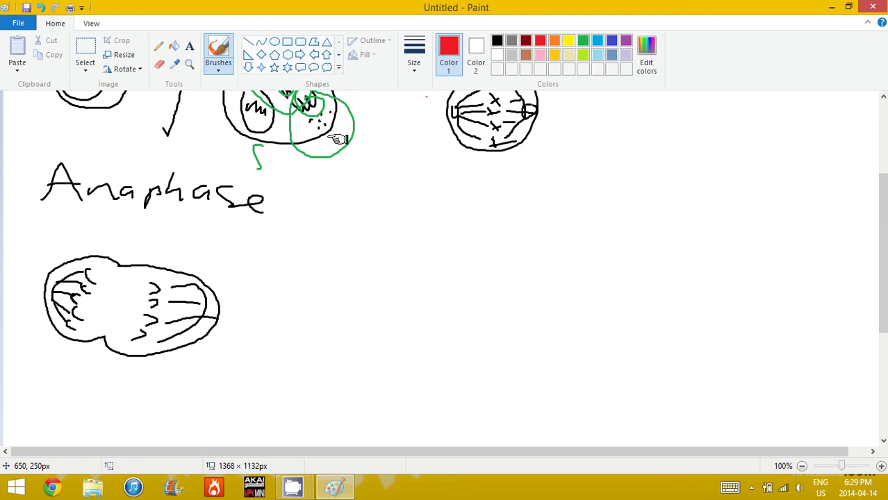
{"action": "mouse_move", "coordinate": [75, 268]}
{"action": "left_mouse_down"}
{"action": "mouse_move", "coordinate": [67, 334]}
{"action": "mouse_move", "coordinate": [87, 269]}
{"action": "left_mouse_up"}
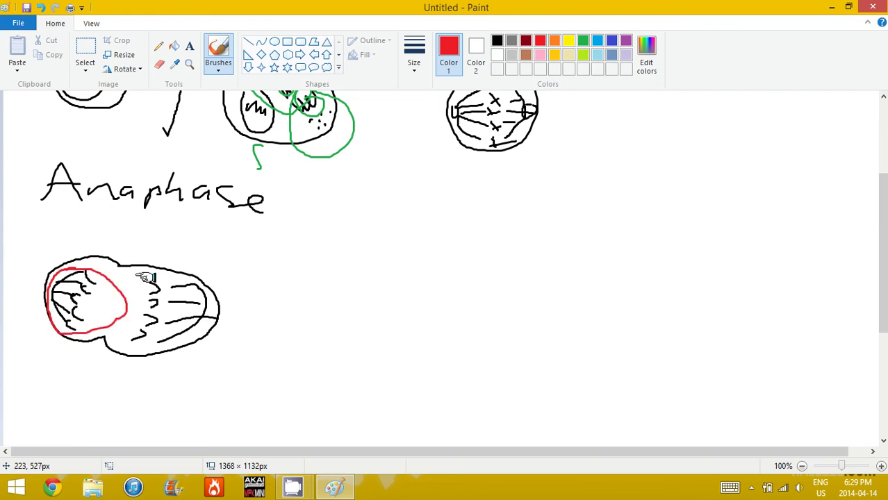
{"action": "left_click_drag", "start_coordinate": [148, 277], "coordinate": [140, 274]}
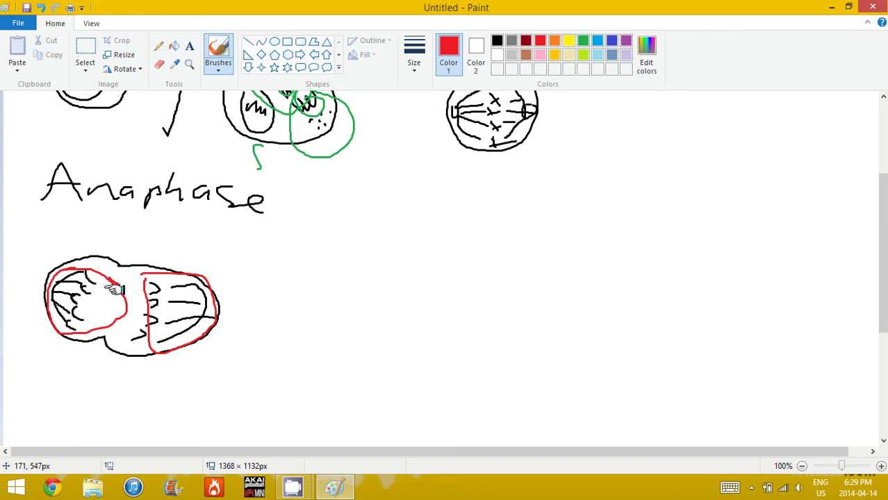
{"action": "left_click_drag", "start_coordinate": [111, 287], "coordinate": [121, 317]}
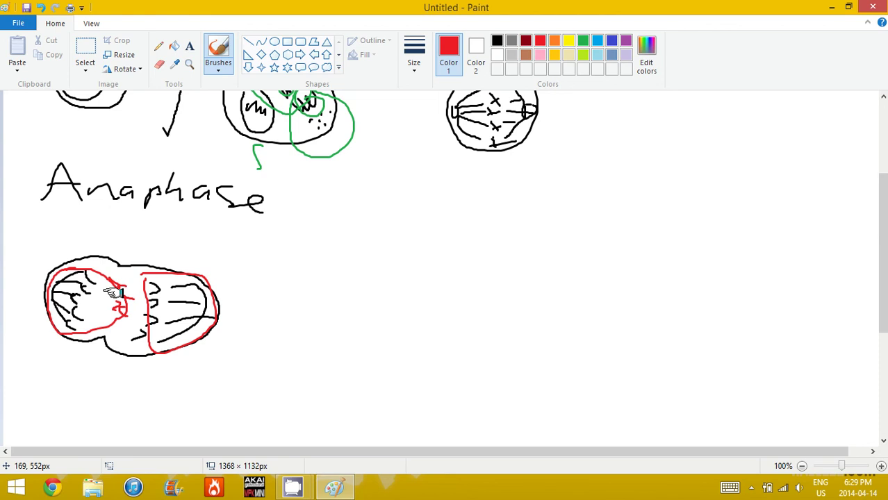
{"action": "left_click", "coordinate": [274, 295]}
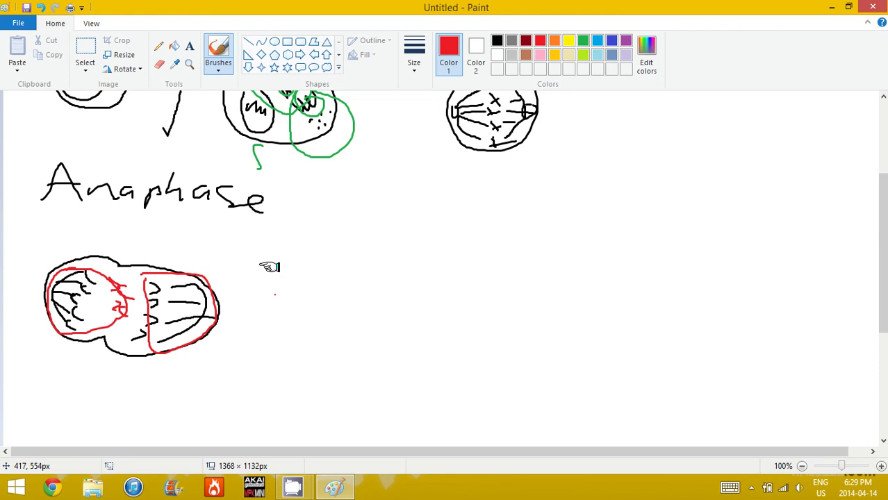
{"action": "key", "text": "ctrl+z"}
{"action": "left_click", "coordinate": [496, 40]}
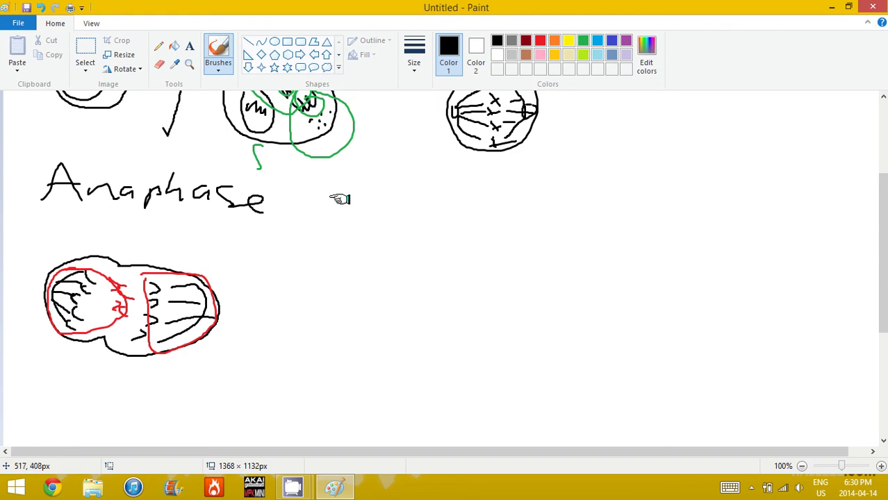
Handwrite the 'Telophase' label in black
{"action": "left_click_drag", "start_coordinate": [320, 178], "coordinate": [405, 183]}
{"action": "left_click_drag", "start_coordinate": [350, 181], "coordinate": [351, 219]}
{"action": "left_click_drag", "start_coordinate": [356, 217], "coordinate": [396, 228]}
{"action": "mouse_move", "coordinate": [424, 197]}
{"action": "left_mouse_down"}
{"action": "mouse_move", "coordinate": [415, 223]}
{"action": "mouse_move", "coordinate": [441, 209]}
{"action": "left_mouse_up"}
{"action": "left_click_drag", "start_coordinate": [460, 224], "coordinate": [472, 229]}
{"action": "left_click_drag", "start_coordinate": [489, 206], "coordinate": [500, 230]}
{"action": "left_click_drag", "start_coordinate": [503, 226], "coordinate": [554, 238]}
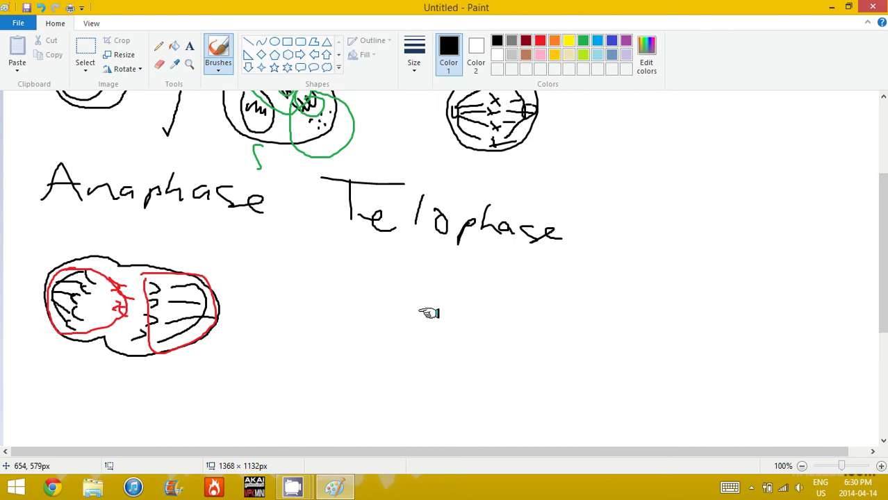
Ring the anaphase cell in yellow and begin the black outline of the pinched Telophase cell
{"action": "left_click", "coordinate": [337, 297]}
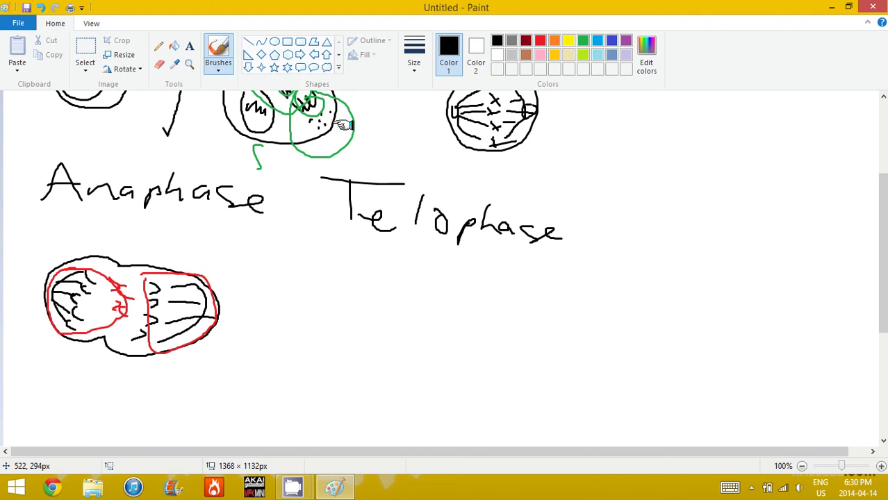
{"action": "left_click", "coordinate": [568, 40]}
{"action": "mouse_move", "coordinate": [113, 238]}
{"action": "left_mouse_down"}
{"action": "mouse_move", "coordinate": [82, 247]}
{"action": "mouse_move", "coordinate": [111, 237]}
{"action": "left_mouse_up"}
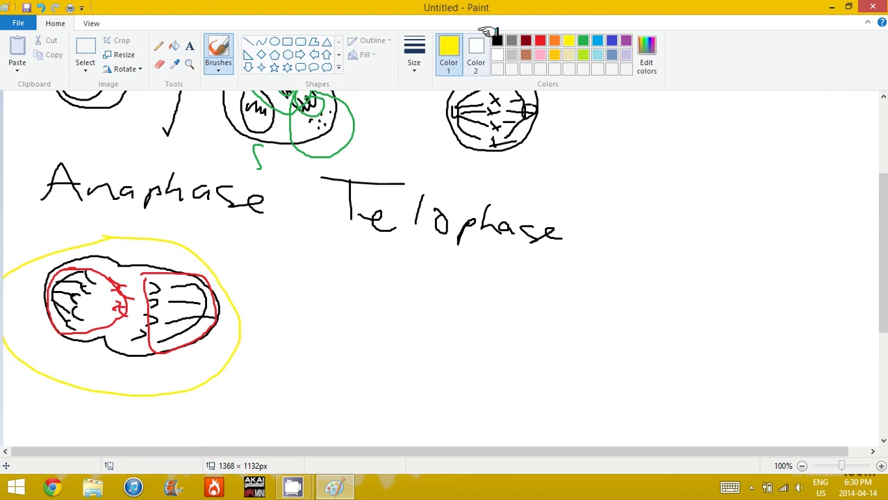
{"action": "left_click", "coordinate": [497, 40]}
{"action": "mouse_move", "coordinate": [404, 314]}
{"action": "left_mouse_down"}
{"action": "mouse_move", "coordinate": [397, 289]}
{"action": "mouse_move", "coordinate": [305, 360]}
{"action": "mouse_move", "coordinate": [404, 334]}
{"action": "mouse_move", "coordinate": [495, 363]}
{"action": "mouse_move", "coordinate": [421, 281]}
{"action": "mouse_move", "coordinate": [396, 312]}
{"action": "mouse_move", "coordinate": [402, 323]}
{"action": "left_mouse_up"}
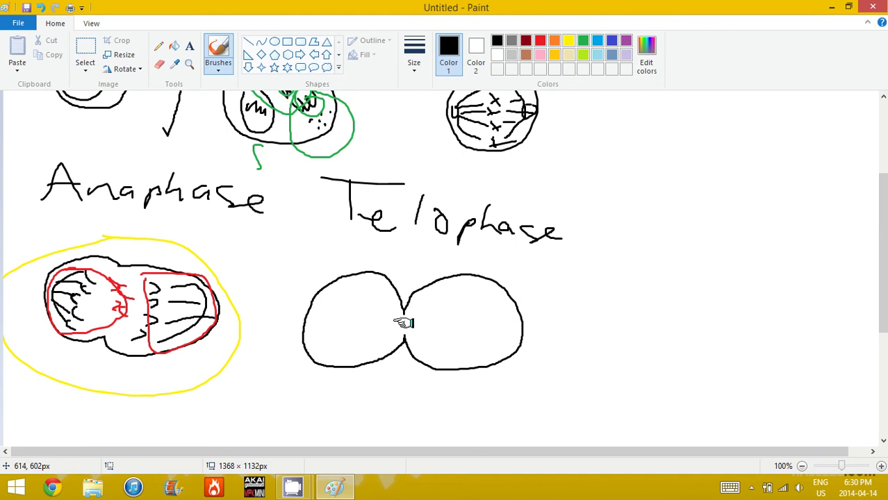
Ring the pinch between the two Telophase lobes in red, then return to black
{"action": "left_click", "coordinate": [511, 41]}
{"action": "left_click", "coordinate": [541, 42]}
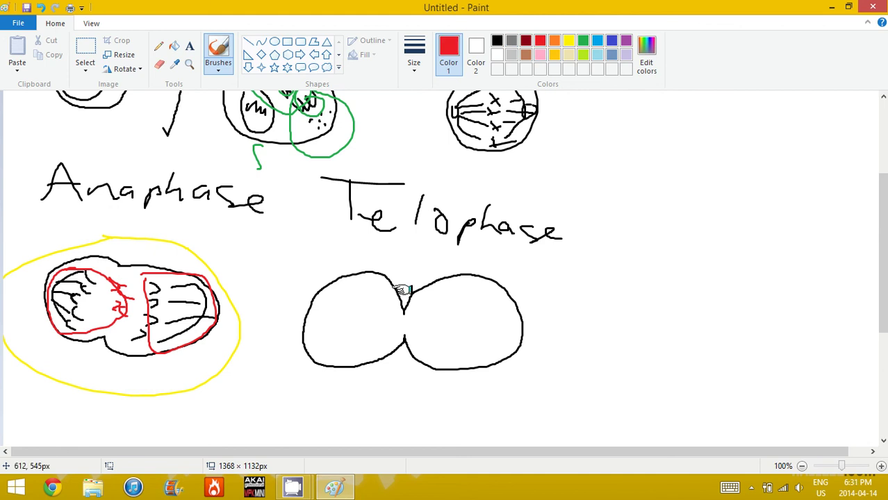
{"action": "left_click_drag", "start_coordinate": [405, 290], "coordinate": [407, 289]}
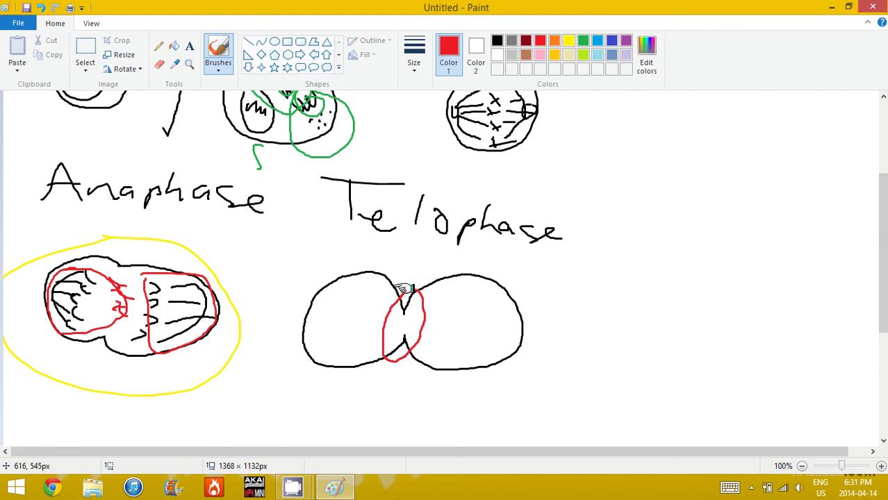
{"action": "left_click", "coordinate": [497, 41]}
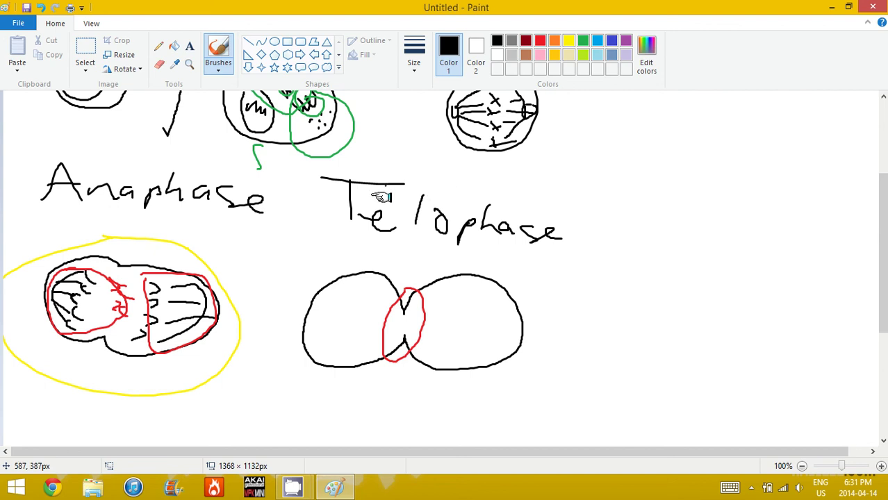
Draw a nucleus in each Telophase lobe with curved spindle fibre lines beside them
{"action": "left_click_drag", "start_coordinate": [345, 310], "coordinate": [350, 301]}
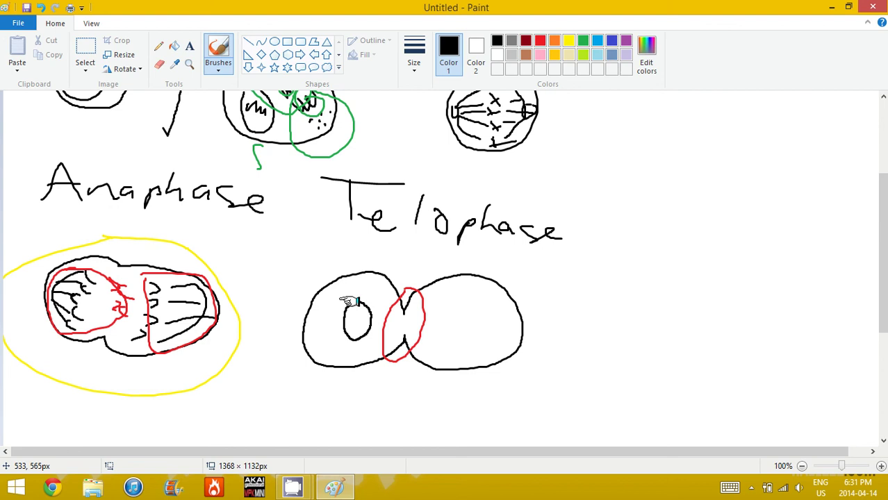
{"action": "mouse_move", "coordinate": [449, 308]}
{"action": "left_mouse_down"}
{"action": "mouse_move", "coordinate": [445, 339]}
{"action": "mouse_move", "coordinate": [446, 309]}
{"action": "left_mouse_up"}
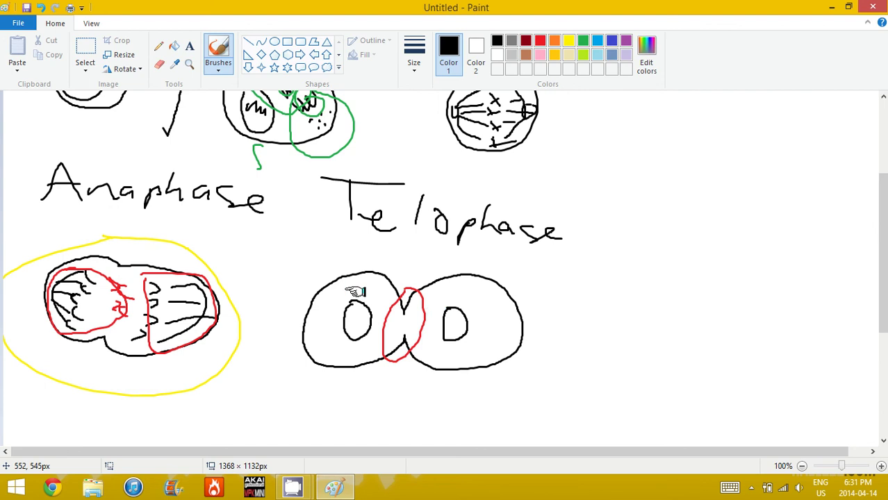
{"action": "mouse_move", "coordinate": [345, 290]}
{"action": "left_mouse_down"}
{"action": "mouse_move", "coordinate": [324, 353]}
{"action": "mouse_move", "coordinate": [304, 334]}
{"action": "mouse_move", "coordinate": [310, 332]}
{"action": "left_mouse_up"}
{"action": "left_click_drag", "start_coordinate": [333, 321], "coordinate": [310, 322]}
{"action": "left_click_drag", "start_coordinate": [330, 311], "coordinate": [316, 308]}
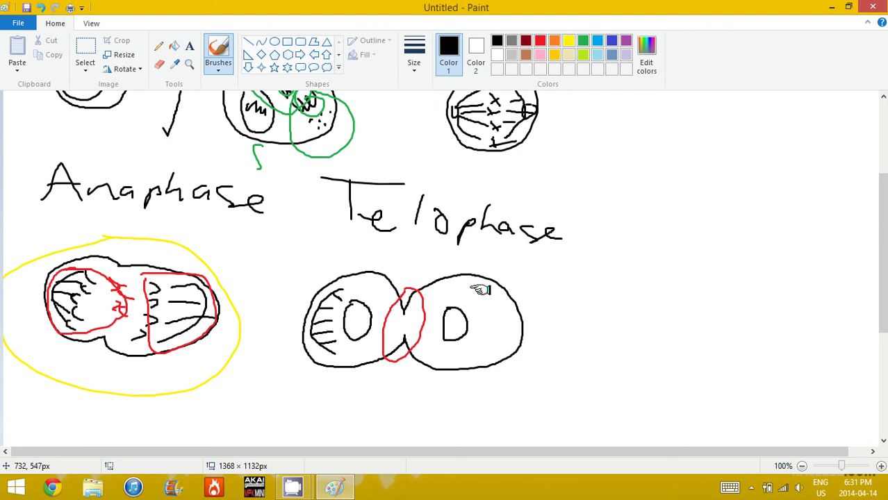
{"action": "left_click_drag", "start_coordinate": [475, 289], "coordinate": [498, 322]}
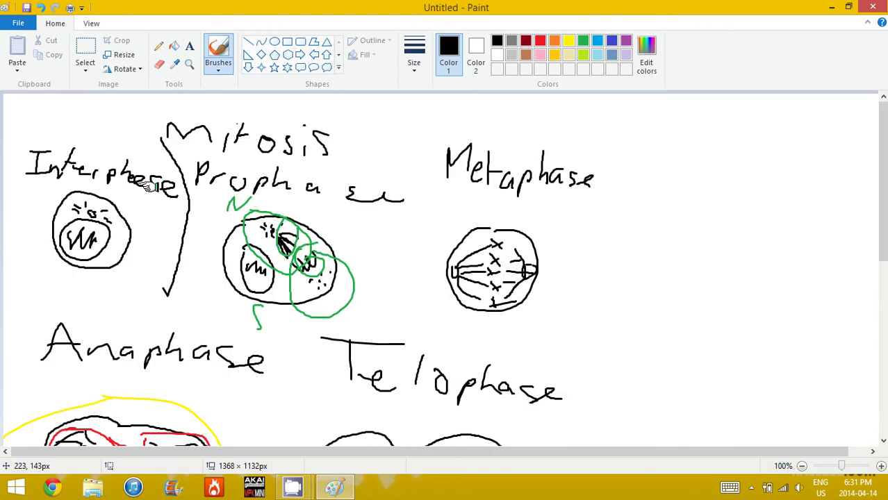
Draw a black brace to the right of the Telophase cell
{"action": "scroll", "coordinate": [539, 223], "scroll_direction": "down", "scroll_amount": 3}
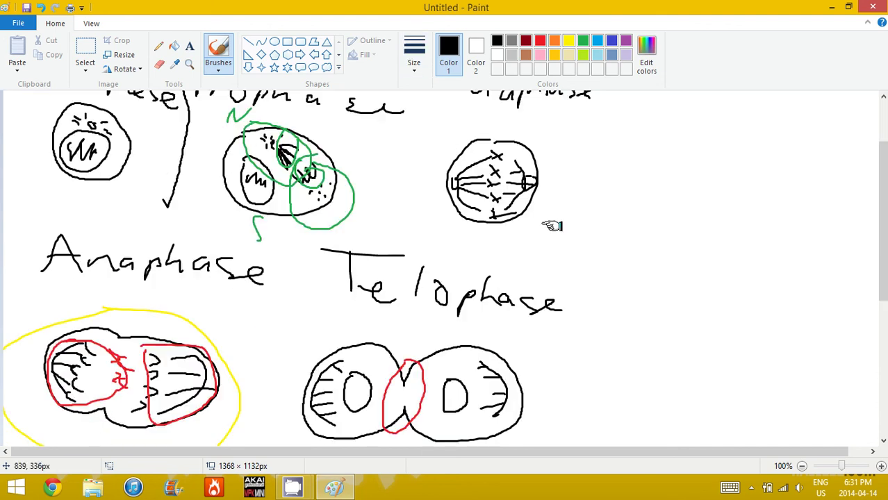
{"action": "left_click_drag", "start_coordinate": [579, 251], "coordinate": [616, 436]}
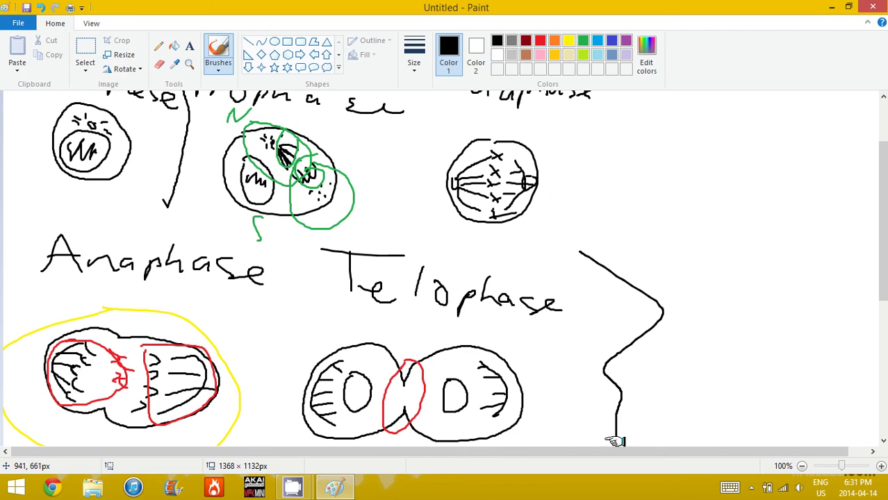
{"action": "scroll", "coordinate": [583, 293], "scroll_direction": "down", "scroll_amount": 6}
{"action": "scroll", "coordinate": [583, 293], "scroll_direction": "down", "scroll_amount": 4}
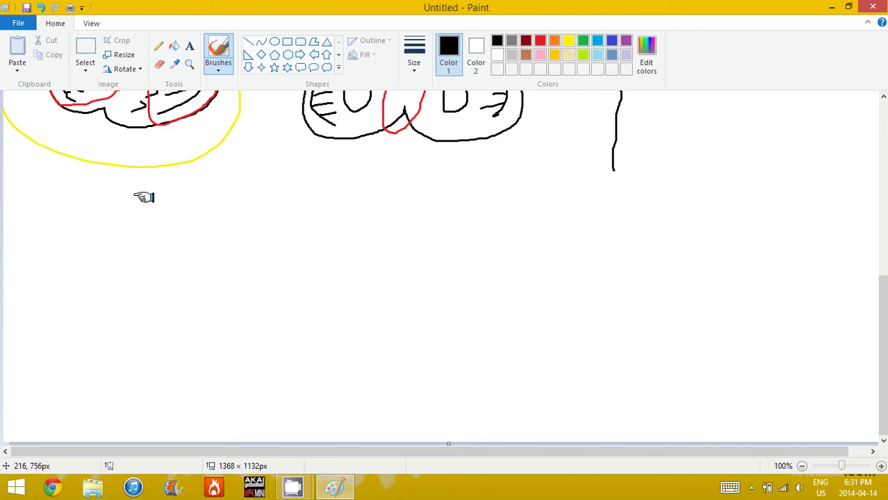
Handwrite the 'Cytokenesis' label below the brace
{"action": "mouse_move", "coordinate": [75, 186]}
{"action": "left_mouse_down"}
{"action": "mouse_move", "coordinate": [77, 209]}
{"action": "mouse_move", "coordinate": [99, 233]}
{"action": "left_mouse_up"}
{"action": "mouse_move", "coordinate": [135, 173]}
{"action": "left_mouse_down"}
{"action": "mouse_move", "coordinate": [122, 205]}
{"action": "mouse_move", "coordinate": [154, 204]}
{"action": "left_mouse_up"}
{"action": "left_click_drag", "start_coordinate": [170, 207], "coordinate": [171, 217]}
{"action": "mouse_move", "coordinate": [181, 183]}
{"action": "left_mouse_down"}
{"action": "mouse_move", "coordinate": [172, 215]}
{"action": "mouse_move", "coordinate": [202, 218]}
{"action": "mouse_move", "coordinate": [207, 234]}
{"action": "left_mouse_up"}
{"action": "left_click_drag", "start_coordinate": [209, 216], "coordinate": [270, 247]}
{"action": "left_click_drag", "start_coordinate": [285, 230], "coordinate": [285, 244]}
{"action": "left_click", "coordinate": [284, 218]}
{"action": "left_click_drag", "start_coordinate": [309, 226], "coordinate": [310, 250]}
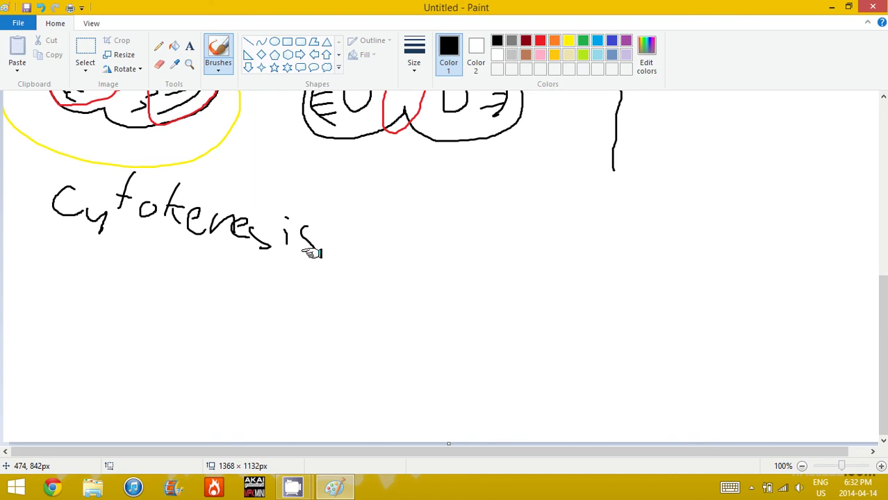
Circle the Telophase cells in yellow, then begin a black cell outline below Cytokenesis
{"action": "scroll", "coordinate": [311, 251], "scroll_direction": "up", "scroll_amount": 5}
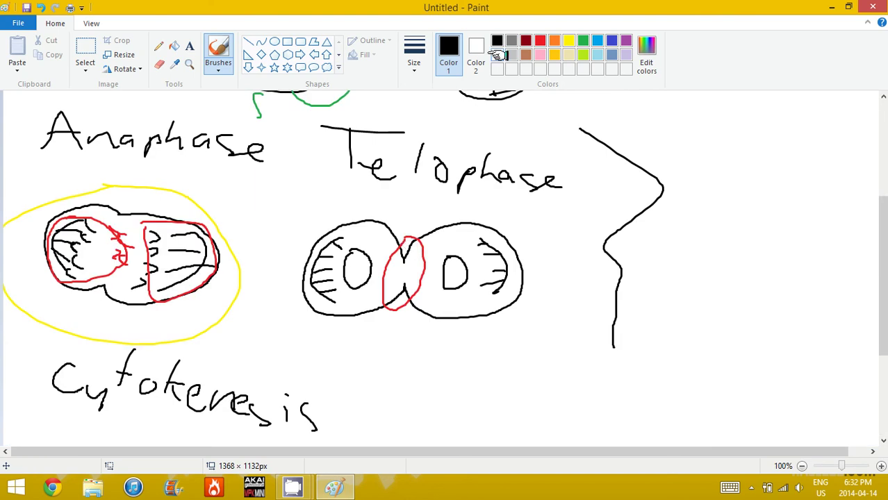
{"action": "left_click", "coordinate": [569, 40]}
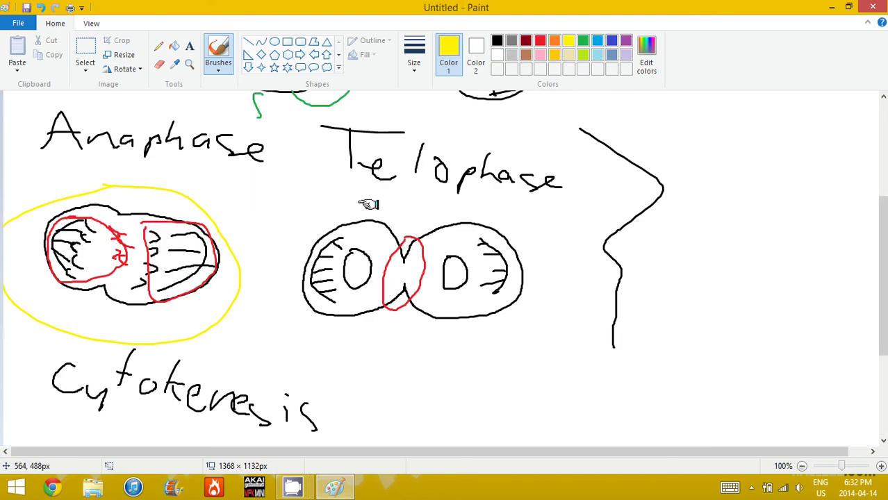
{"action": "mouse_move", "coordinate": [359, 204]}
{"action": "left_mouse_down"}
{"action": "mouse_move", "coordinate": [367, 198]}
{"action": "mouse_move", "coordinate": [490, 301]}
{"action": "left_mouse_up"}
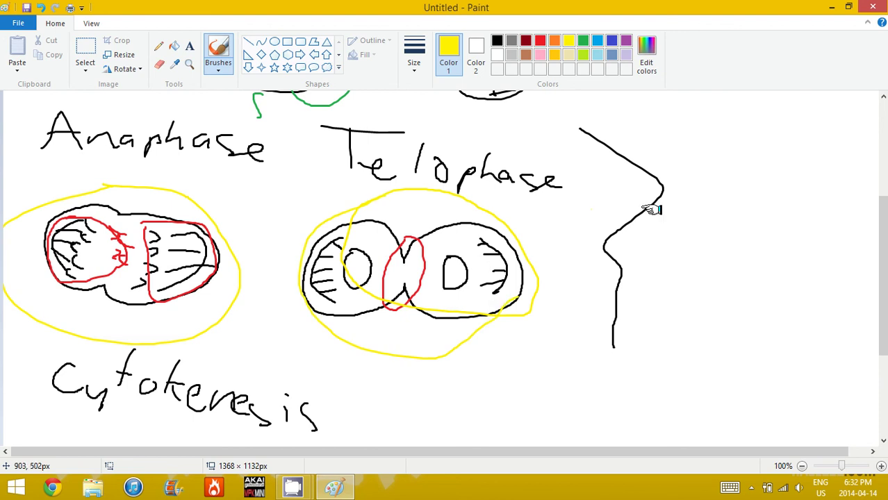
{"action": "scroll", "coordinate": [868, 237], "scroll_direction": "down", "scroll_amount": 5}
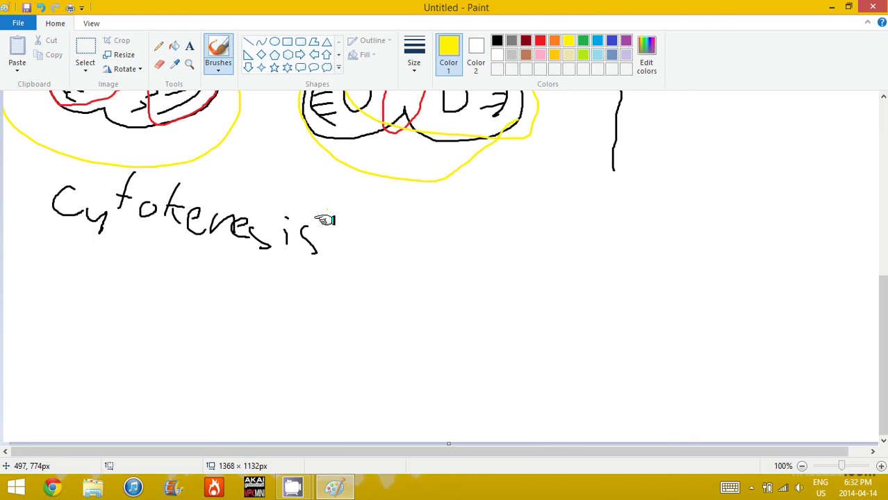
{"action": "left_click", "coordinate": [497, 40]}
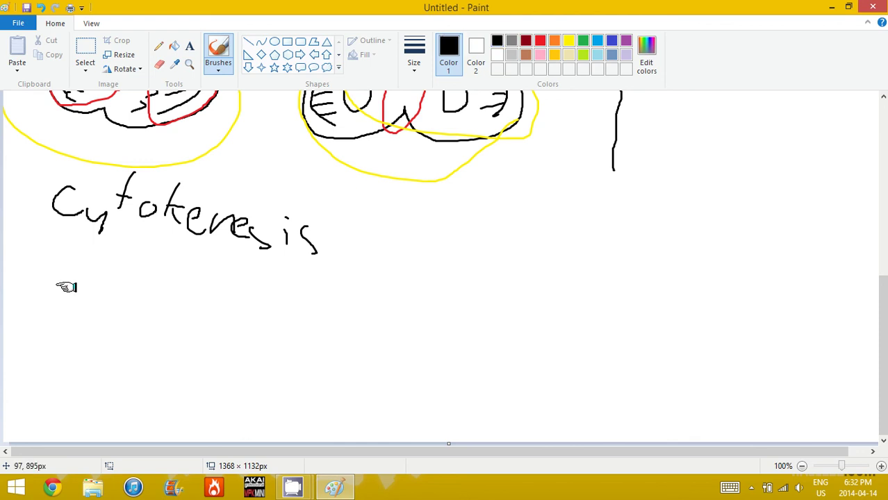
{"action": "mouse_move", "coordinate": [79, 292]}
{"action": "left_mouse_down"}
{"action": "mouse_move", "coordinate": [75, 392]}
{"action": "mouse_move", "coordinate": [138, 343]}
{"action": "mouse_move", "coordinate": [175, 396]}
{"action": "mouse_move", "coordinate": [240, 313]}
{"action": "mouse_move", "coordinate": [163, 294]}
{"action": "mouse_move", "coordinate": [78, 292]}
{"action": "left_mouse_up"}
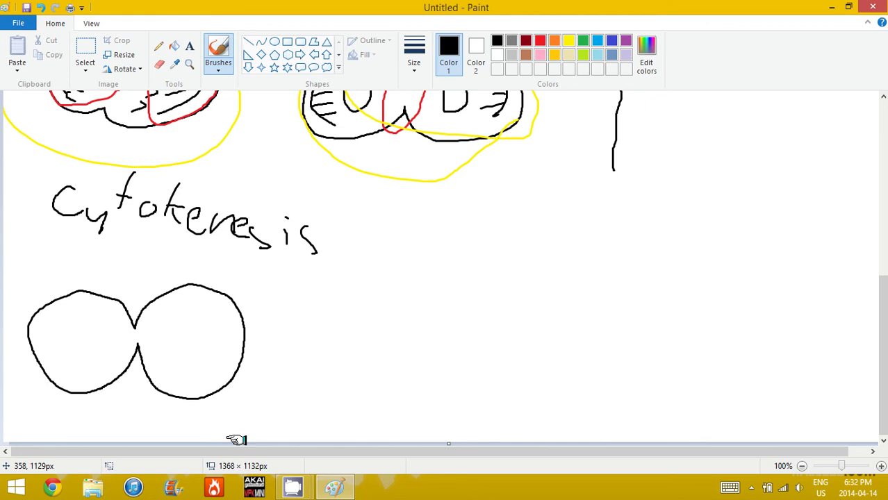
Draw a round nucleus in each lobe of the Cytokenesis cell, filling both with chromosome squiggles
{"action": "scroll", "coordinate": [423, 226], "scroll_direction": "up", "scroll_amount": 3}
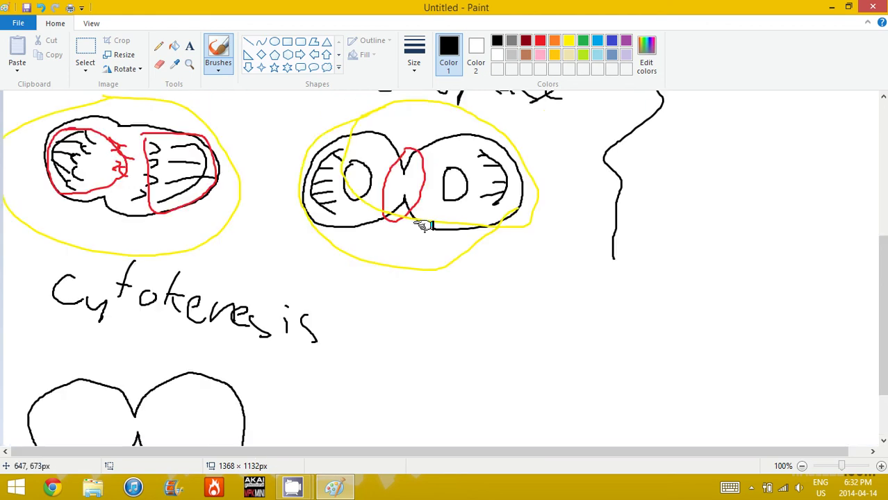
{"action": "scroll", "coordinate": [286, 280], "scroll_direction": "down", "scroll_amount": 3}
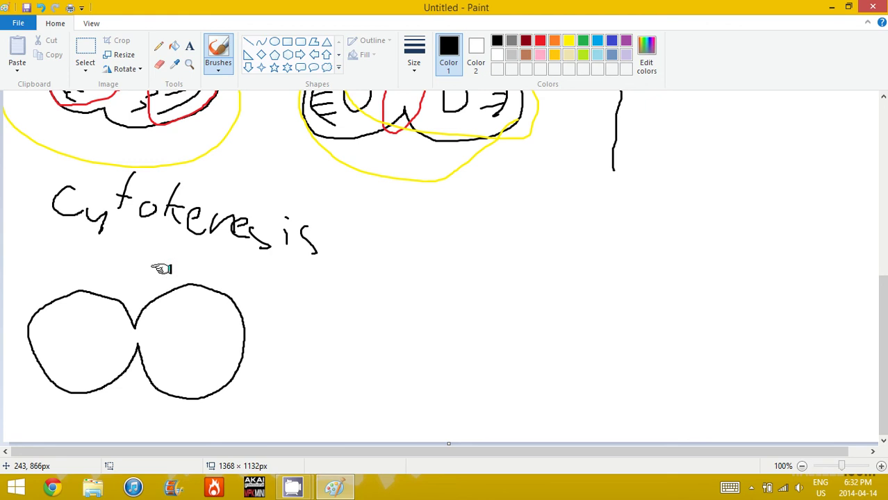
{"action": "mouse_move", "coordinate": [81, 314]}
{"action": "left_mouse_down"}
{"action": "mouse_move", "coordinate": [49, 354]}
{"action": "mouse_move", "coordinate": [76, 306]}
{"action": "left_mouse_up"}
{"action": "mouse_move", "coordinate": [197, 316]}
{"action": "left_mouse_down"}
{"action": "mouse_move", "coordinate": [161, 365]}
{"action": "mouse_move", "coordinate": [187, 311]}
{"action": "mouse_move", "coordinate": [182, 347]}
{"action": "left_mouse_up"}
{"action": "left_click_drag", "start_coordinate": [194, 328], "coordinate": [198, 361]}
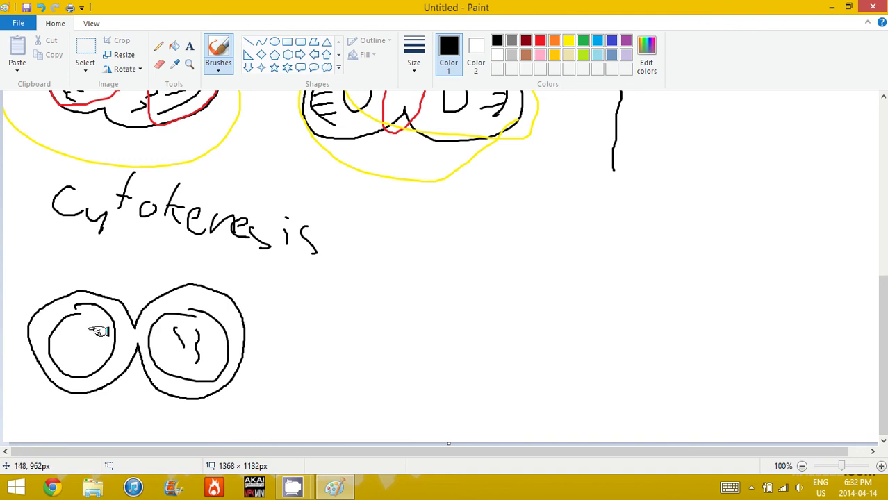
{"action": "left_click_drag", "start_coordinate": [63, 332], "coordinate": [57, 351]}
{"action": "mouse_move", "coordinate": [82, 333]}
{"action": "left_mouse_down"}
{"action": "mouse_move", "coordinate": [76, 351]}
{"action": "mouse_move", "coordinate": [104, 349]}
{"action": "left_mouse_up"}
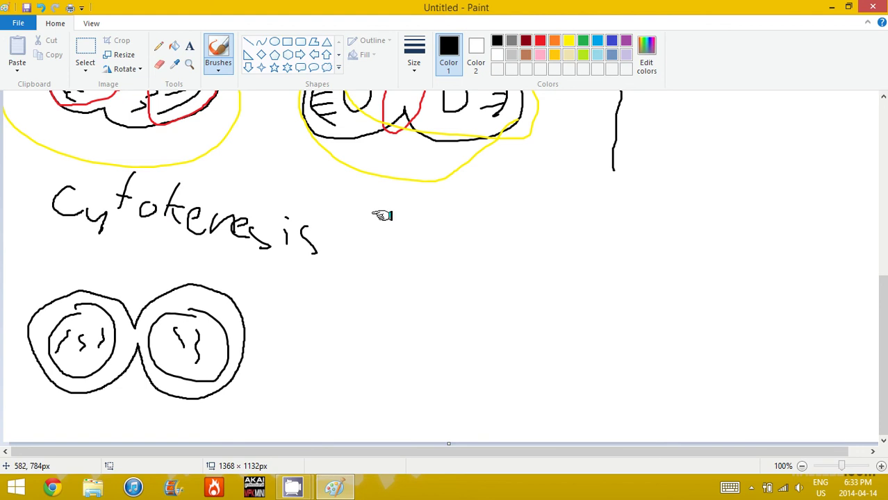
Draw a red vertical line through the pinch between the daughter cells, then return to black
{"action": "left_click", "coordinate": [429, 376]}
{"action": "key", "text": "ctrl+z"}
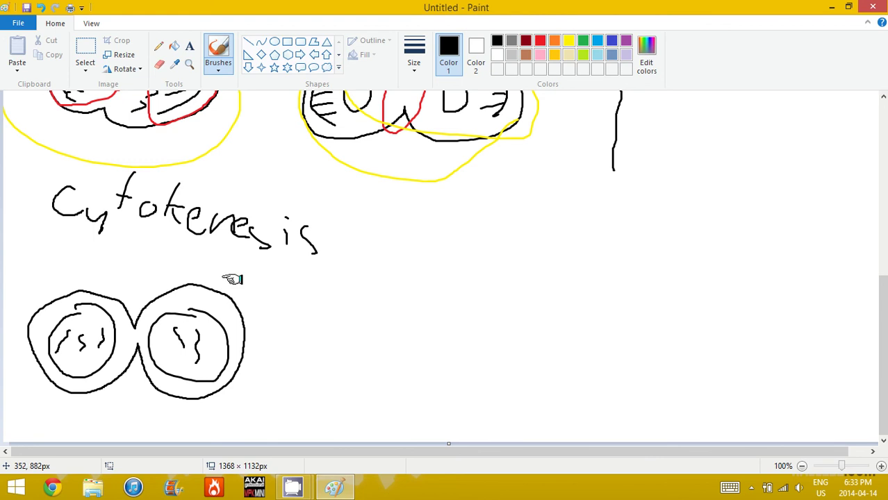
{"action": "left_click", "coordinate": [206, 63]}
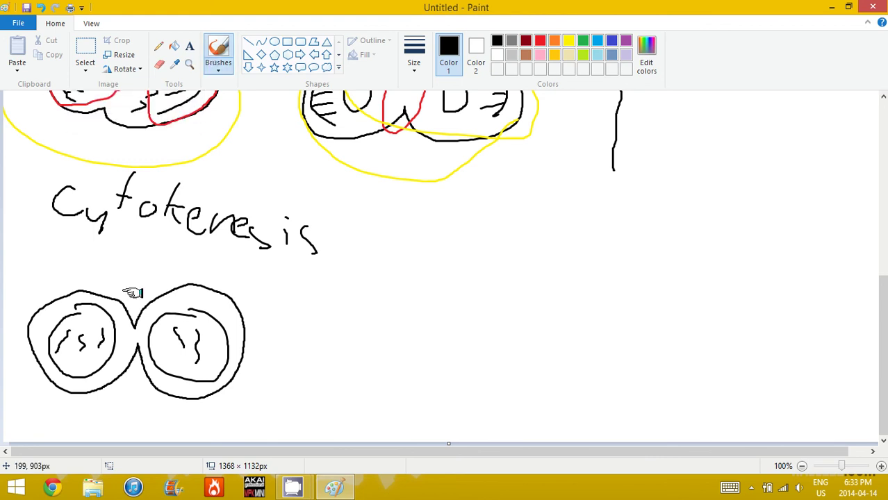
{"action": "left_click_drag", "start_coordinate": [132, 294], "coordinate": [133, 404]}
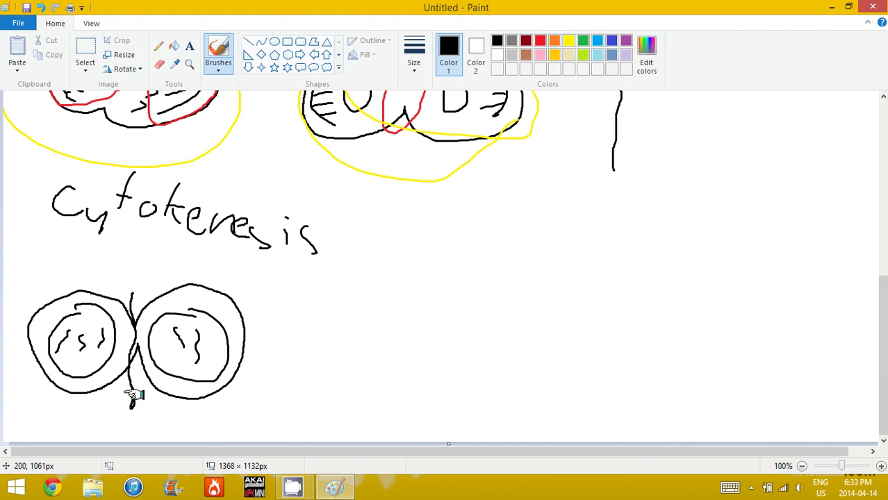
{"action": "left_click", "coordinate": [539, 40]}
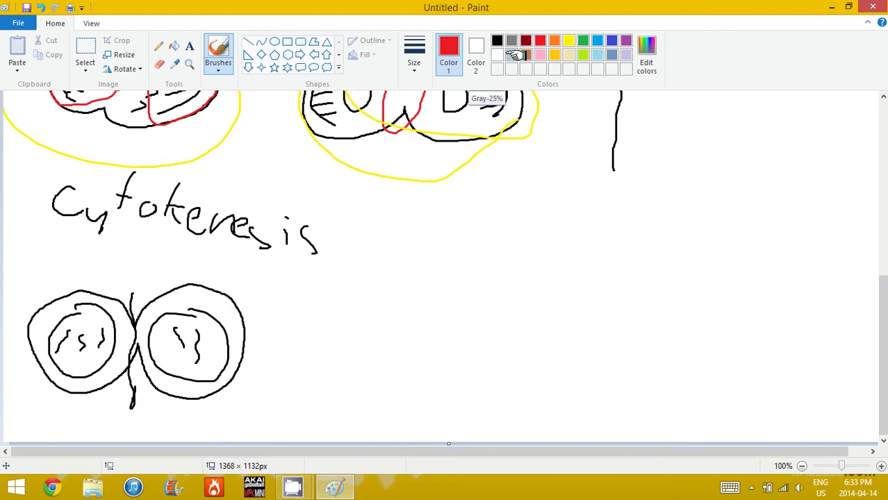
{"action": "key", "text": "ctrl+z"}
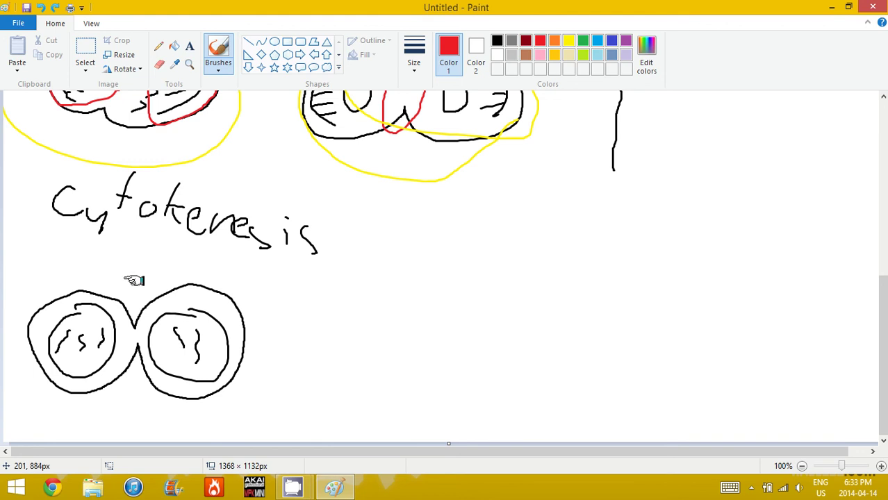
{"action": "left_click_drag", "start_coordinate": [134, 280], "coordinate": [129, 406]}
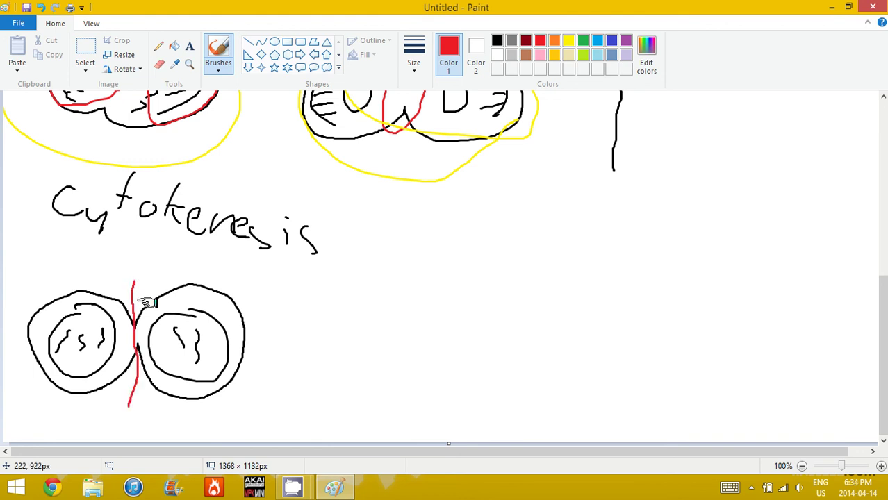
{"action": "left_click_drag", "start_coordinate": [138, 281], "coordinate": [135, 401]}
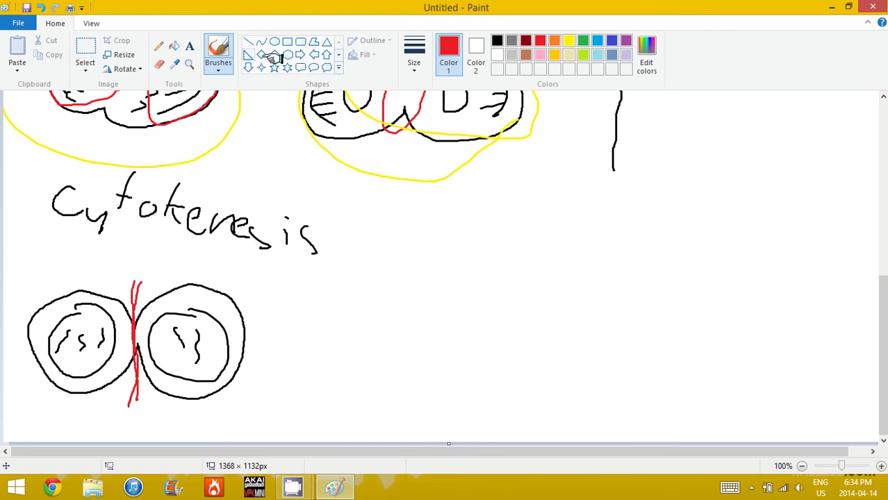
{"action": "left_click", "coordinate": [497, 41]}
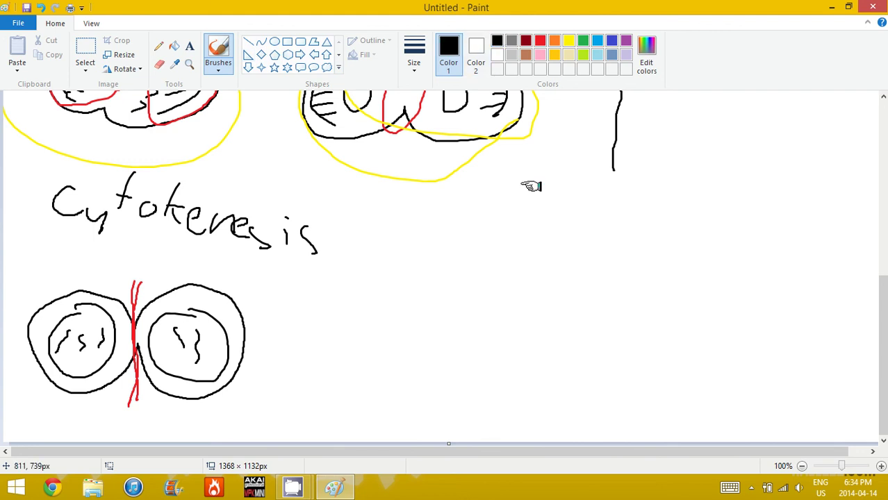
Draw a black brace to the right of the Cytokinesis cells, removing a stray dot
{"action": "scroll", "coordinate": [434, 239], "scroll_direction": "up", "scroll_amount": 6}
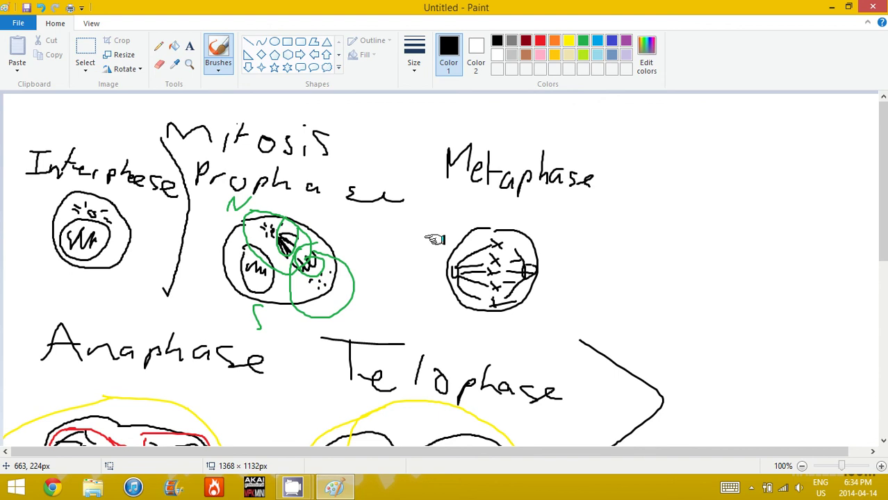
{"action": "scroll", "coordinate": [434, 239], "scroll_direction": "down", "scroll_amount": 5}
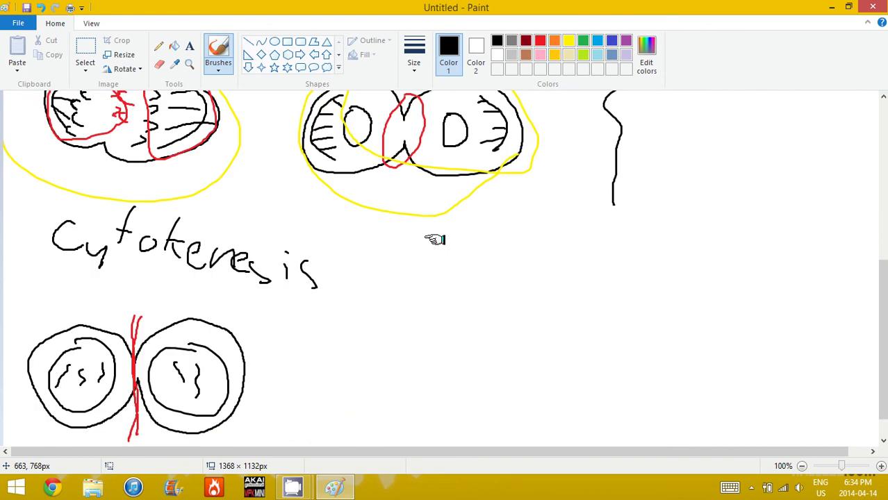
{"action": "scroll", "coordinate": [427, 239], "scroll_direction": "down", "scroll_amount": 1}
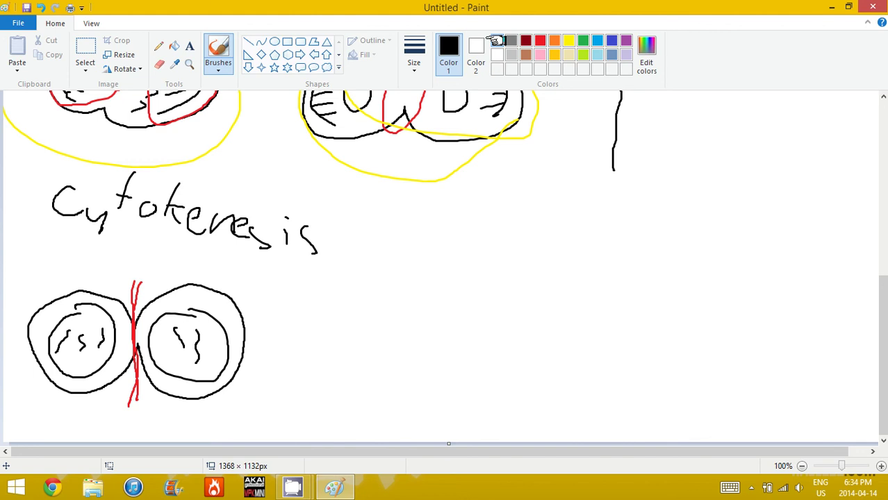
{"action": "left_click_drag", "start_coordinate": [349, 192], "coordinate": [328, 394]}
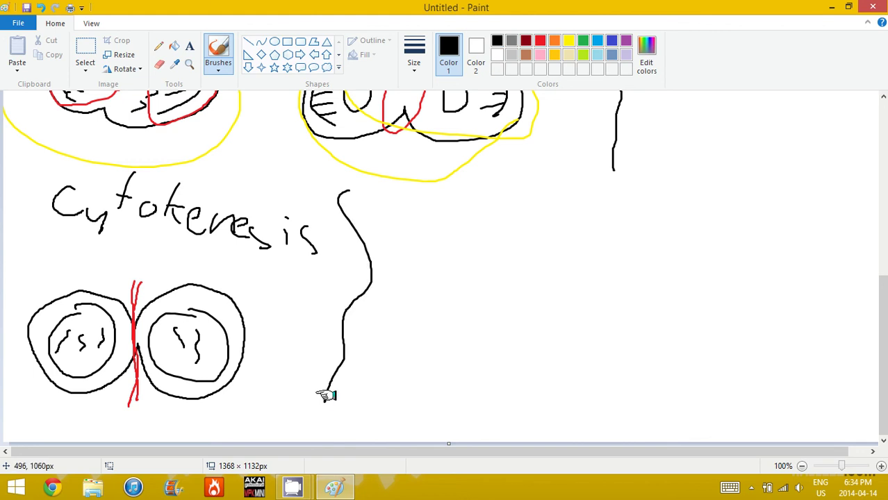
{"action": "left_click", "coordinate": [630, 108]}
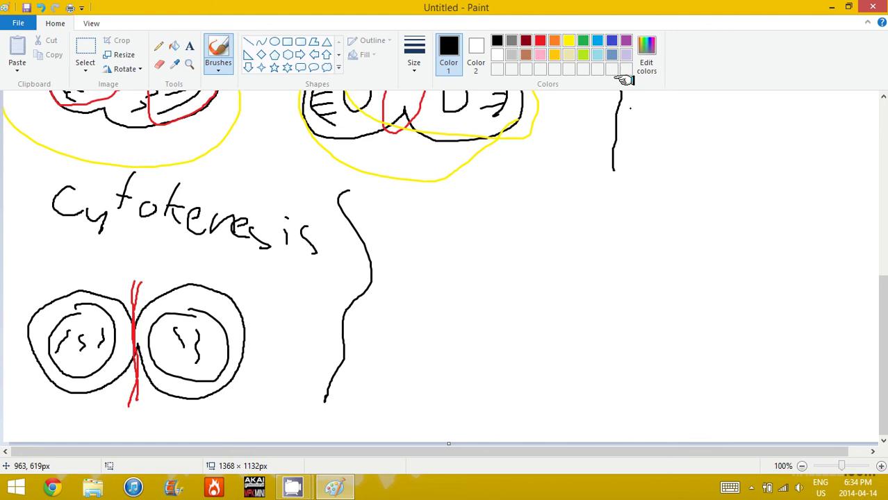
{"action": "key", "text": "ctrl+z"}
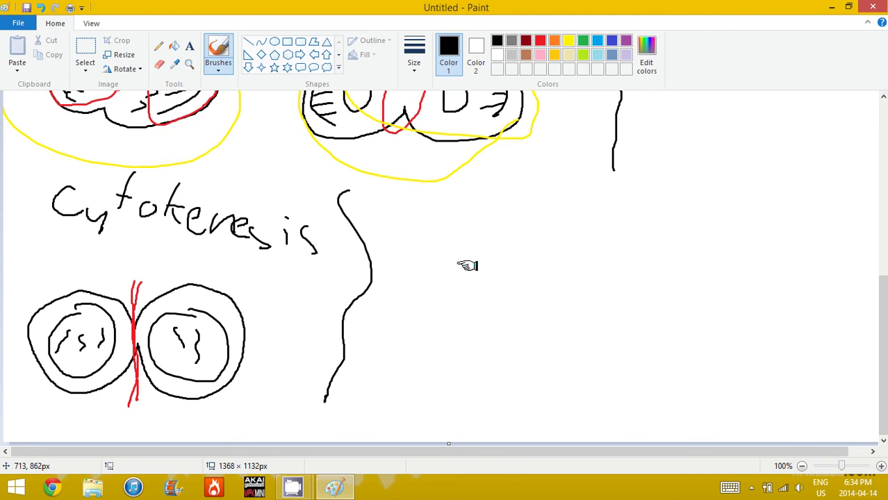
Draw a new single cell with a nucleus holding three chromatin squiggles
{"action": "mouse_move", "coordinate": [458, 265]}
{"action": "left_mouse_down"}
{"action": "mouse_move", "coordinate": [515, 340]}
{"action": "mouse_move", "coordinate": [478, 281]}
{"action": "left_mouse_up"}
{"action": "left_click_drag", "start_coordinate": [463, 300], "coordinate": [458, 335]}
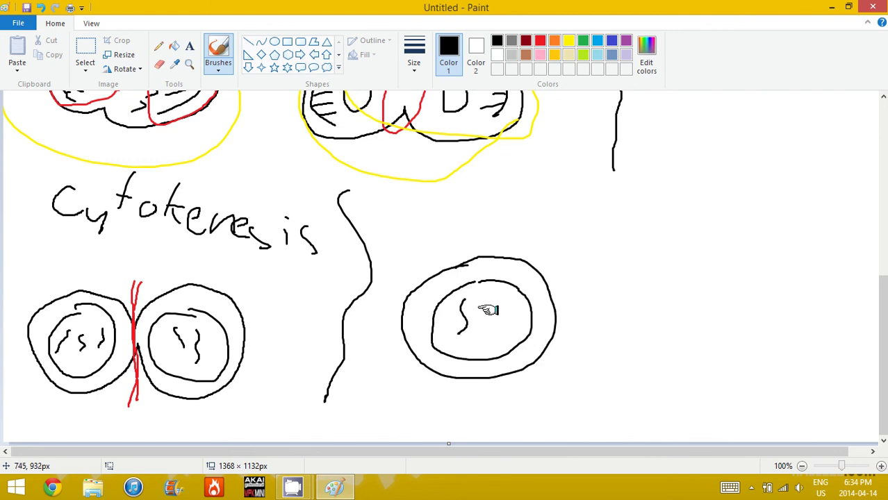
{"action": "left_click_drag", "start_coordinate": [484, 298], "coordinate": [487, 340]}
{"action": "left_click_drag", "start_coordinate": [510, 303], "coordinate": [503, 326]}
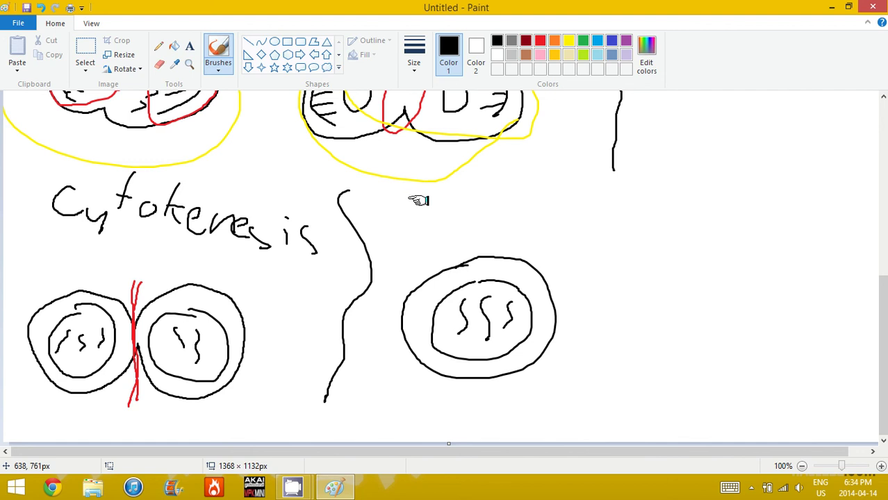
Handwrite 'beginning of interphase' above the new cell
{"action": "mouse_move", "coordinate": [418, 200]}
{"action": "left_mouse_down"}
{"action": "mouse_move", "coordinate": [420, 222]}
{"action": "mouse_move", "coordinate": [477, 237]}
{"action": "left_mouse_up"}
{"action": "mouse_move", "coordinate": [488, 235]}
{"action": "left_mouse_down"}
{"action": "mouse_move", "coordinate": [510, 223]}
{"action": "mouse_move", "coordinate": [540, 256]}
{"action": "left_mouse_up"}
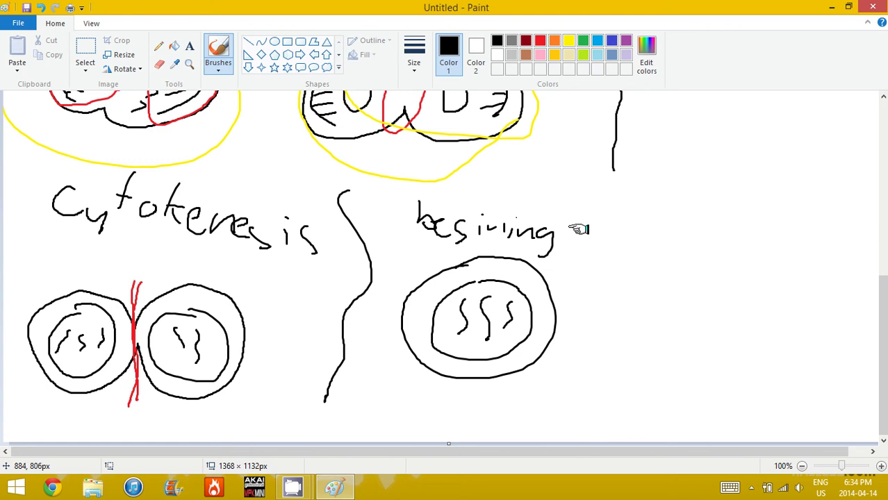
{"action": "left_click_drag", "start_coordinate": [569, 228], "coordinate": [571, 230]}
{"action": "mouse_move", "coordinate": [597, 220]}
{"action": "left_mouse_down"}
{"action": "mouse_move", "coordinate": [583, 235]}
{"action": "mouse_move", "coordinate": [619, 245]}
{"action": "left_mouse_up"}
{"action": "left_click_drag", "start_coordinate": [628, 246], "coordinate": [657, 243]}
{"action": "left_click_drag", "start_coordinate": [646, 230], "coordinate": [668, 228]}
{"action": "left_click_drag", "start_coordinate": [665, 240], "coordinate": [722, 246]}
{"action": "left_click_drag", "start_coordinate": [735, 245], "coordinate": [750, 248]}
{"action": "left_click_drag", "start_coordinate": [756, 241], "coordinate": [762, 250]}
{"action": "left_click_drag", "start_coordinate": [766, 248], "coordinate": [785, 256]}
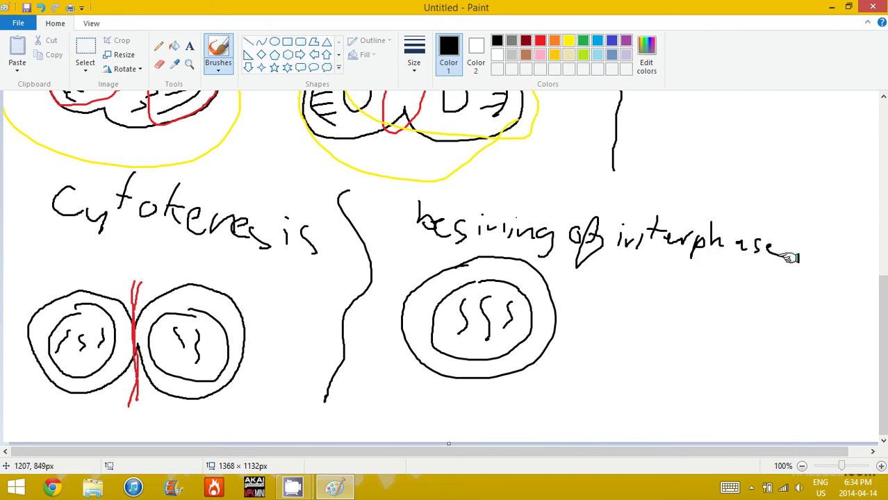
Loop green around the Interphase label and its cell, and underline the 'Mitosis' title in green
{"action": "scroll", "coordinate": [873, 222], "scroll_direction": "up", "scroll_amount": 5}
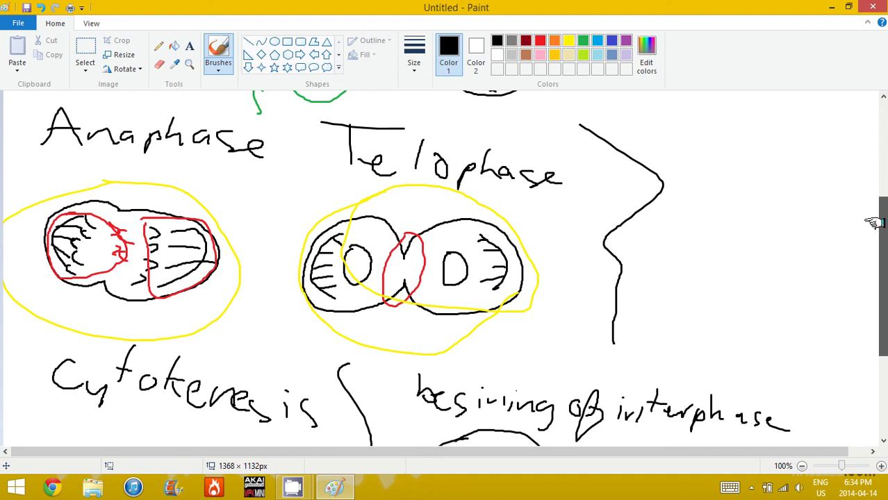
{"action": "scroll", "coordinate": [874, 222], "scroll_direction": "up", "scroll_amount": 4}
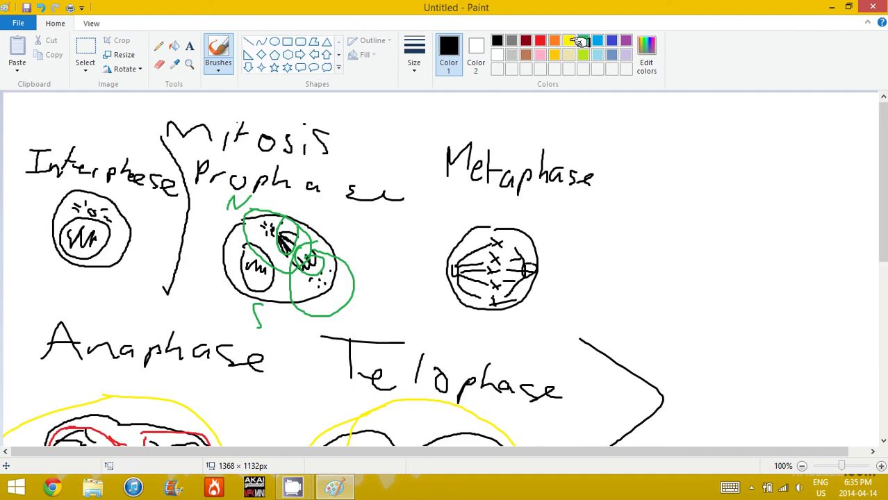
{"action": "left_click_drag", "start_coordinate": [61, 130], "coordinate": [156, 203]}
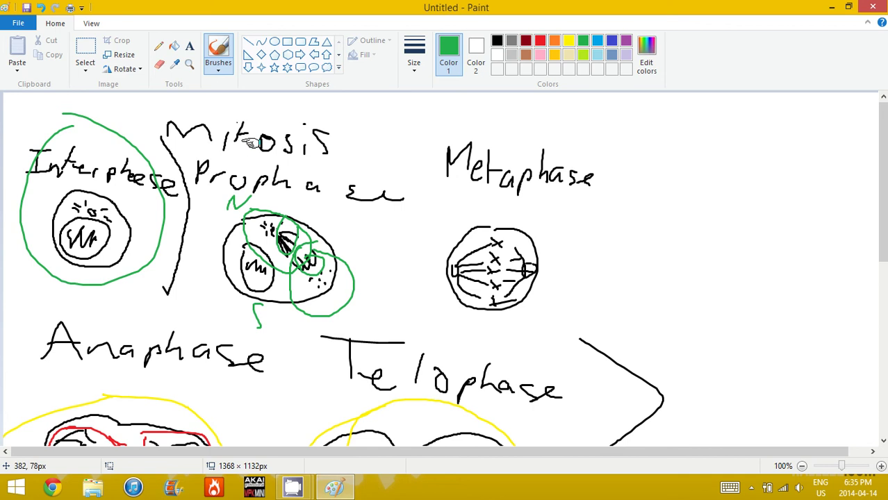
{"action": "left_click_drag", "start_coordinate": [173, 136], "coordinate": [340, 167]}
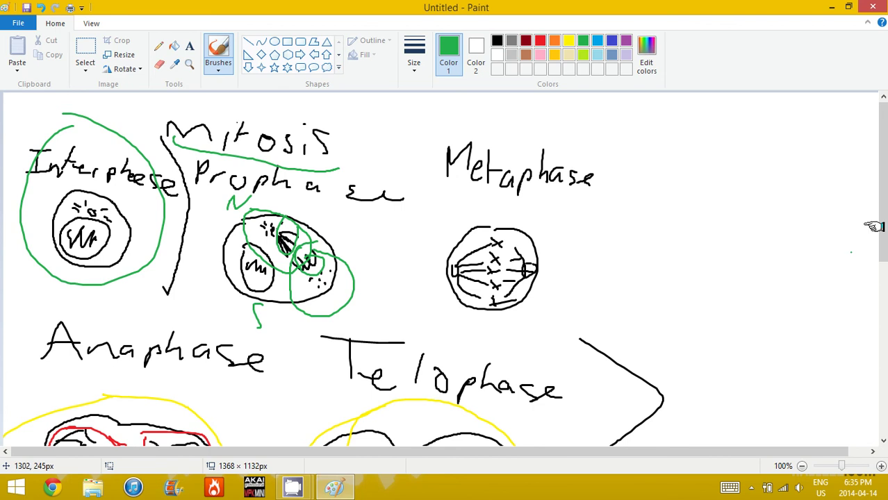
{"action": "left_click_drag", "start_coordinate": [875, 227], "coordinate": [877, 298]}
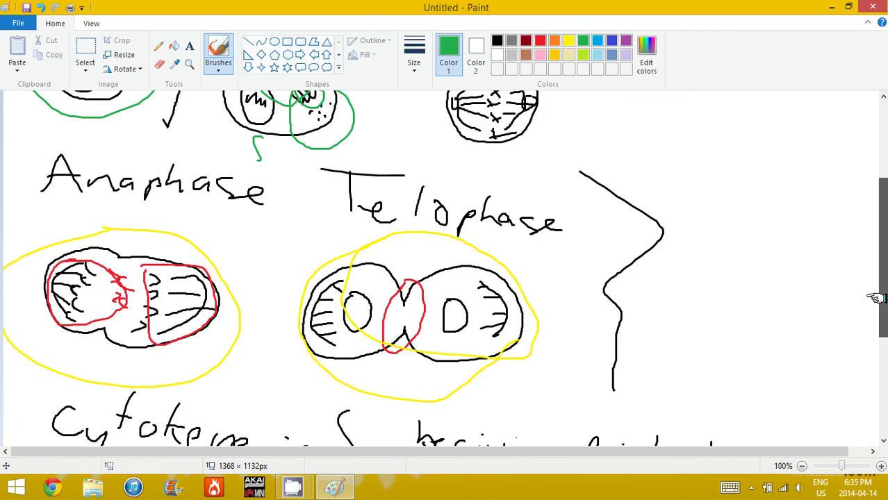
{"action": "scroll", "coordinate": [820, 300], "scroll_direction": "down", "scroll_amount": 3}
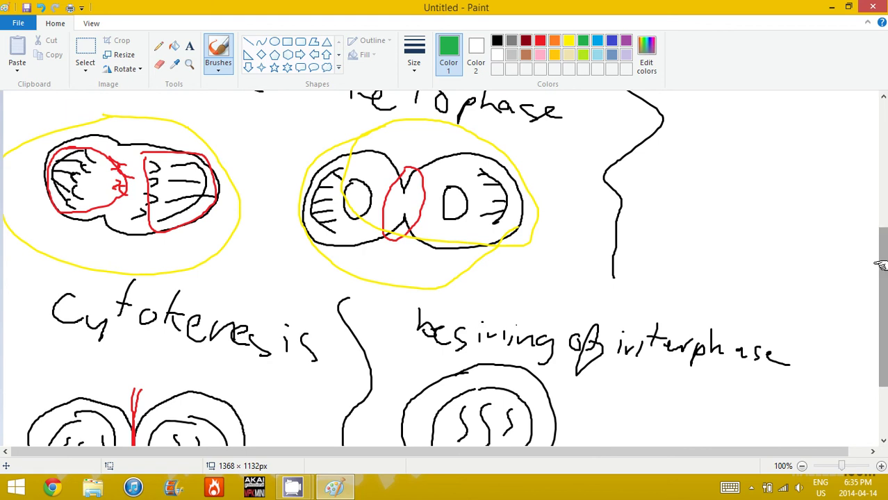
{"action": "scroll", "coordinate": [880, 266], "scroll_direction": "down", "scroll_amount": 3}
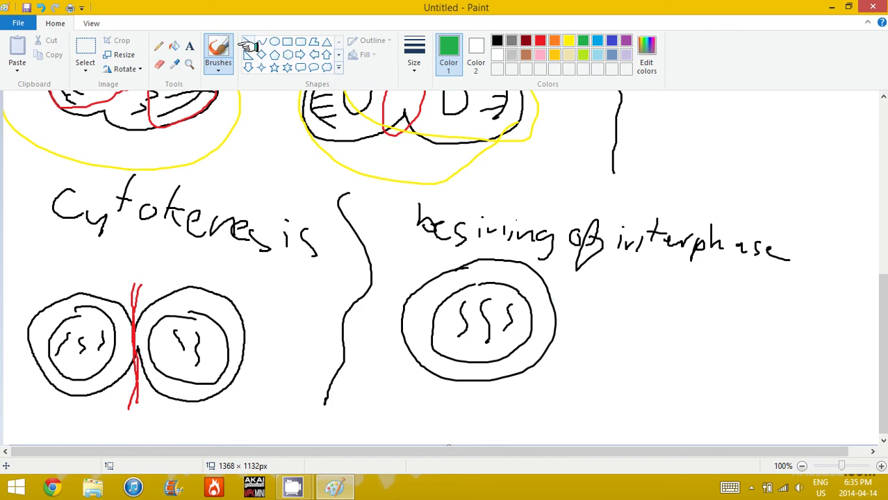
Write a green handwritten signature at the canvas's lower right, beneath the new interphase cell
{"action": "scroll", "coordinate": [681, 385], "scroll_direction": "down", "scroll_amount": 1}
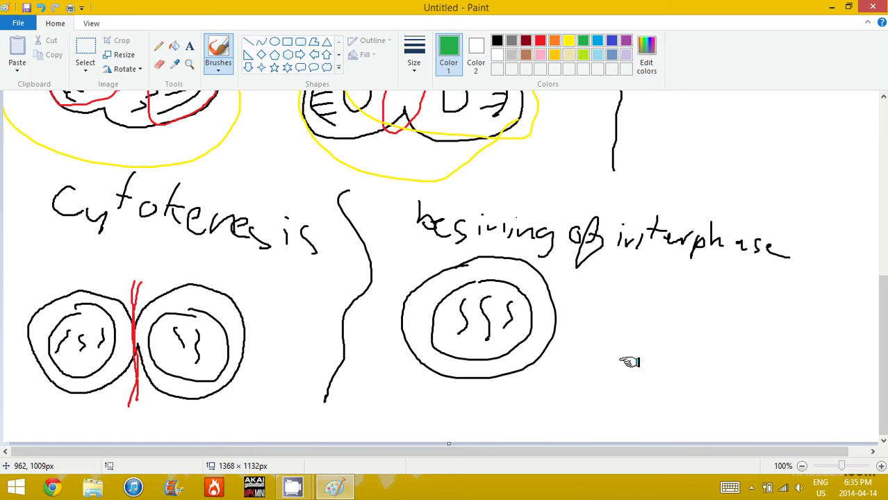
{"action": "left_click_drag", "start_coordinate": [629, 362], "coordinate": [634, 428]}
{"action": "left_click_drag", "start_coordinate": [657, 395], "coordinate": [666, 408]}
{"action": "left_click_drag", "start_coordinate": [668, 399], "coordinate": [666, 426]}
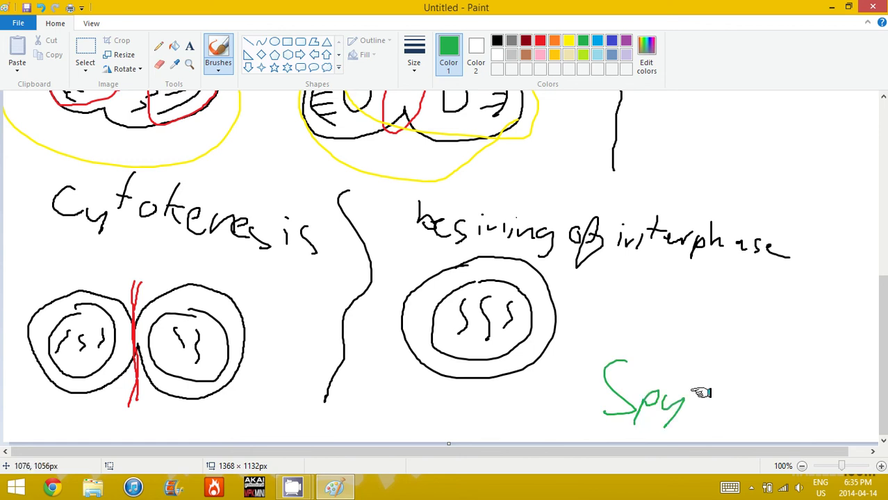
{"action": "left_click_drag", "start_coordinate": [692, 392], "coordinate": [688, 434]}
{"action": "left_click_drag", "start_coordinate": [728, 400], "coordinate": [767, 354]}
{"action": "mouse_move", "coordinate": [756, 389]}
{"action": "left_mouse_down"}
{"action": "mouse_move", "coordinate": [749, 384]}
{"action": "mouse_move", "coordinate": [807, 400]}
{"action": "left_mouse_up"}
{"action": "left_click_drag", "start_coordinate": [827, 381], "coordinate": [815, 415]}
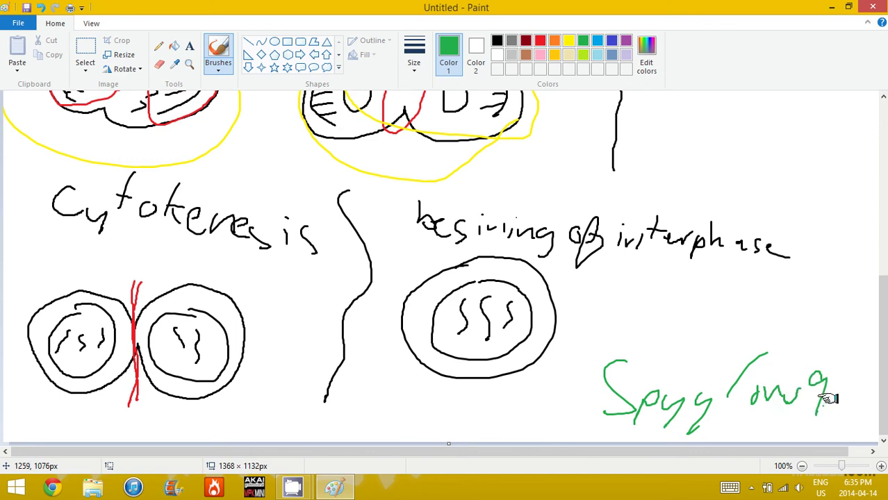
{"action": "left_click_drag", "start_coordinate": [863, 374], "coordinate": [856, 371]}
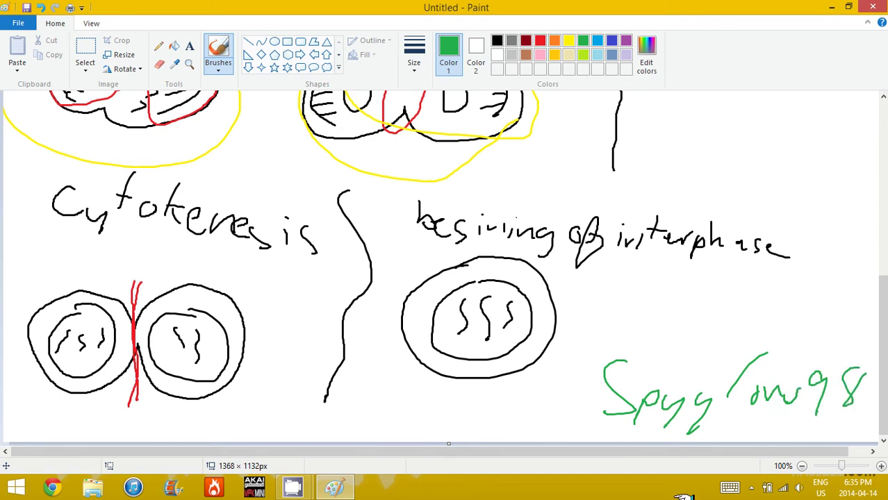
{"action": "mouse_move", "coordinate": [313, 491]}
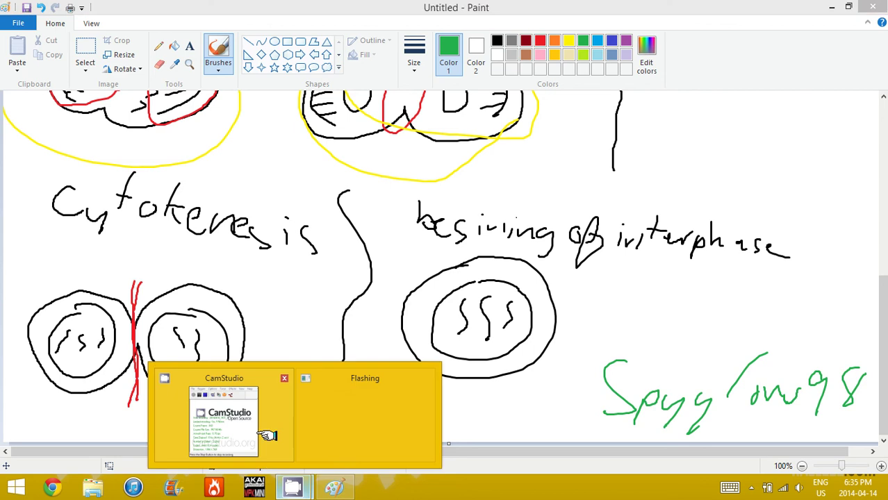